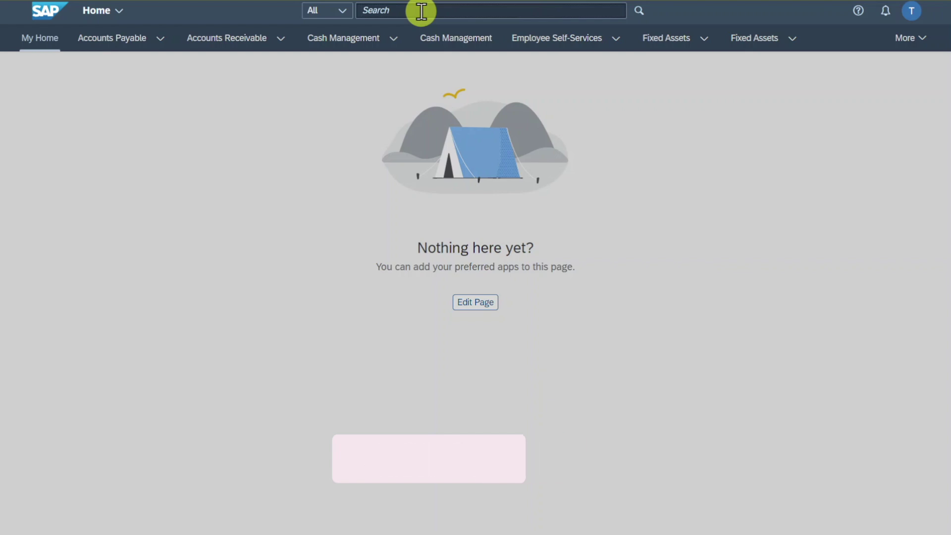
Search 'manage business', open Manage Business Partner Master Data and start a new partner
type("manage business")
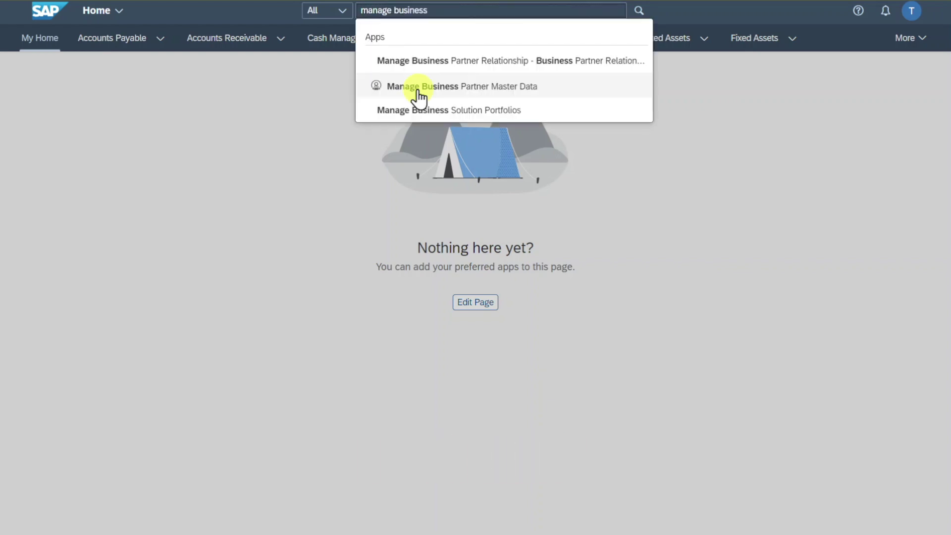
left_click(415, 89)
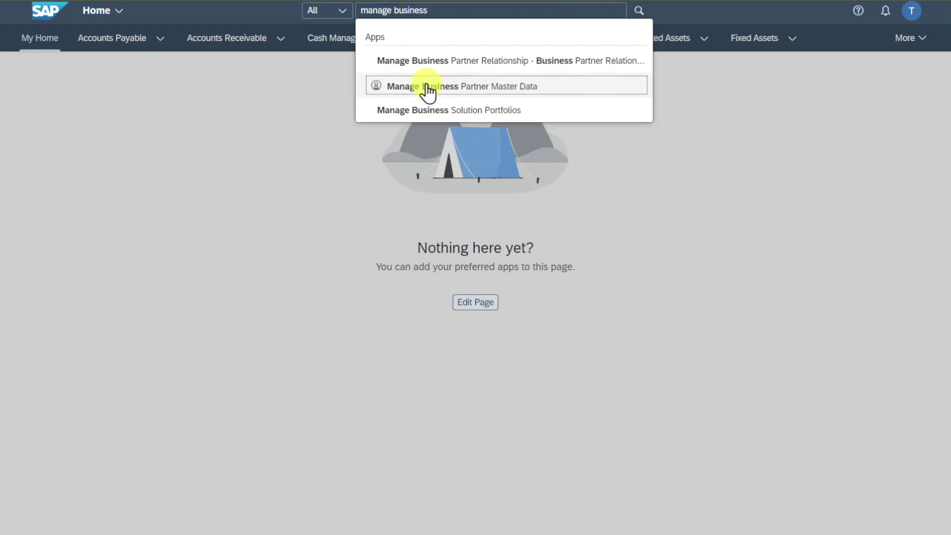
left_click(729, 184)
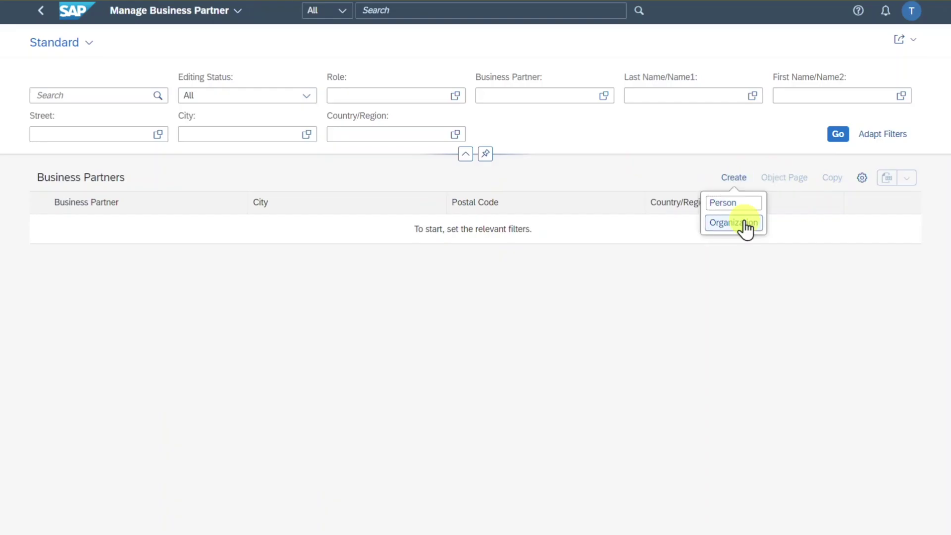
Draft organization Test DP1 at Test 12, 12345 Test, DE with supplier role FLVN00
left_click(742, 221)
left_click(371, 233)
left_click(555, 193)
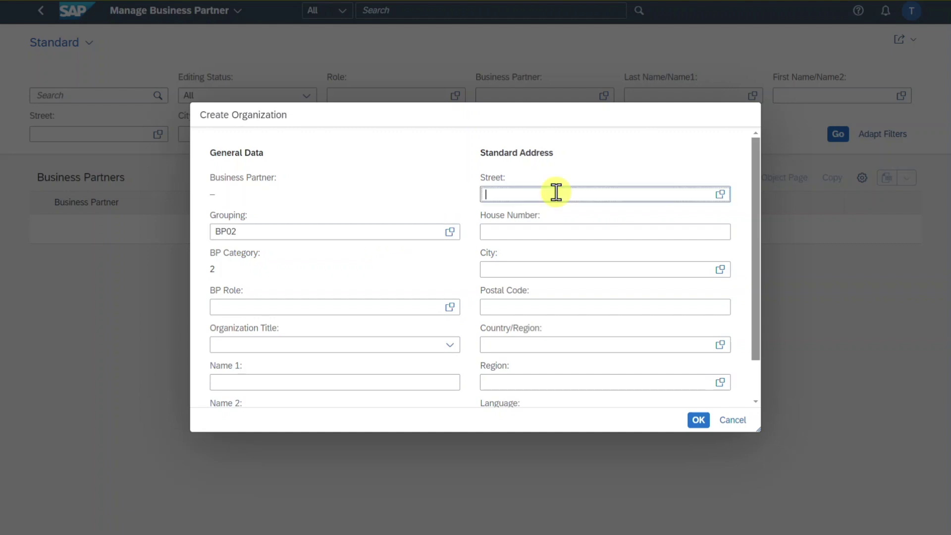
left_click(543, 231)
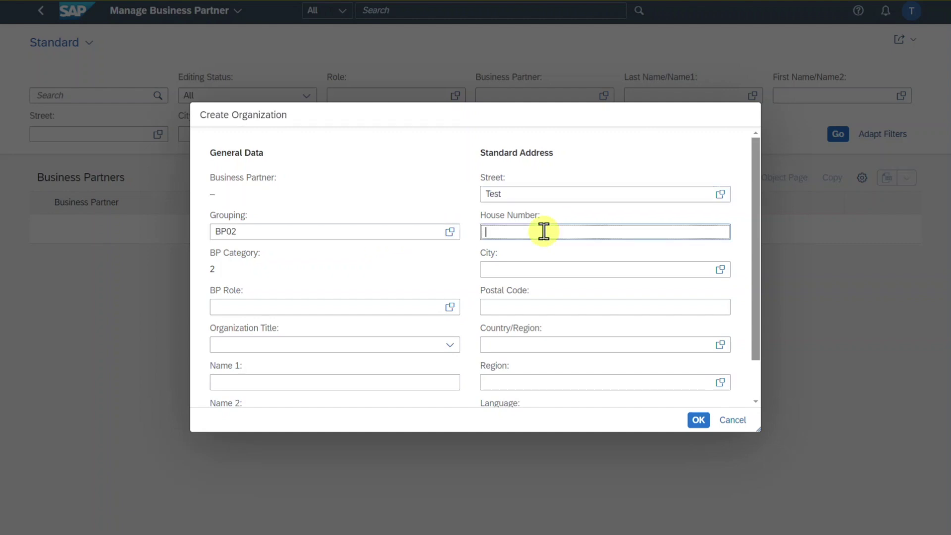
type("12")
key("Tab")
type("Test")
key("Tab")
type("12345")
left_click(353, 306)
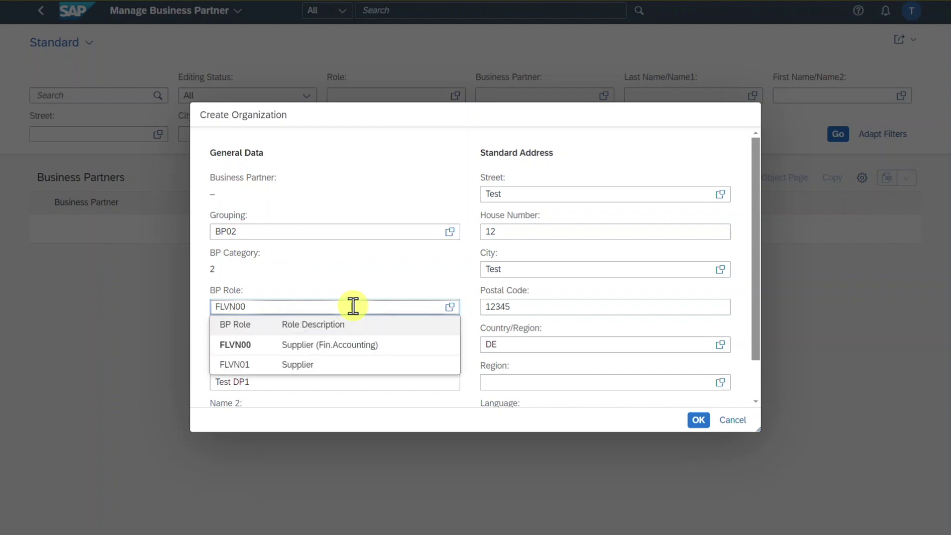
left_click(347, 345)
left_click(698, 421)
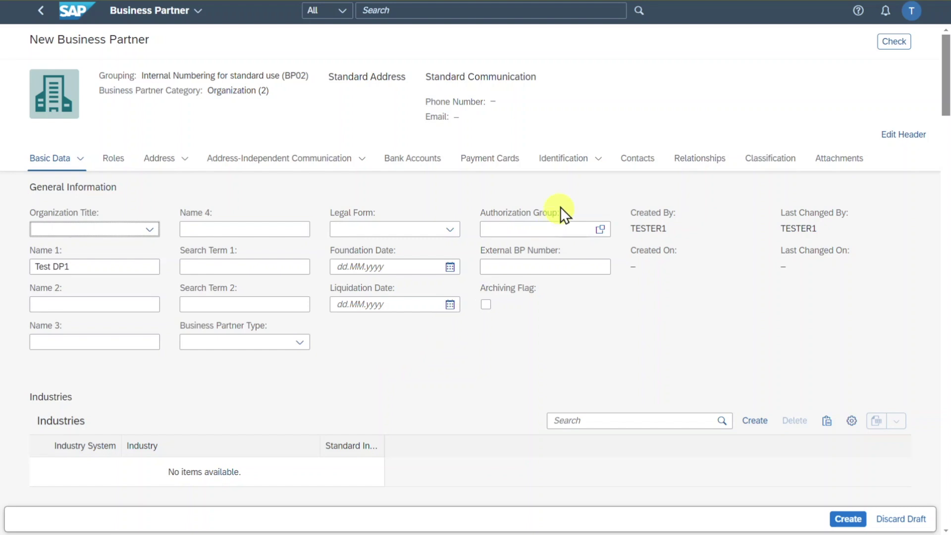
Set the partner's authorization group to unrestricted visibility
left_click(554, 228)
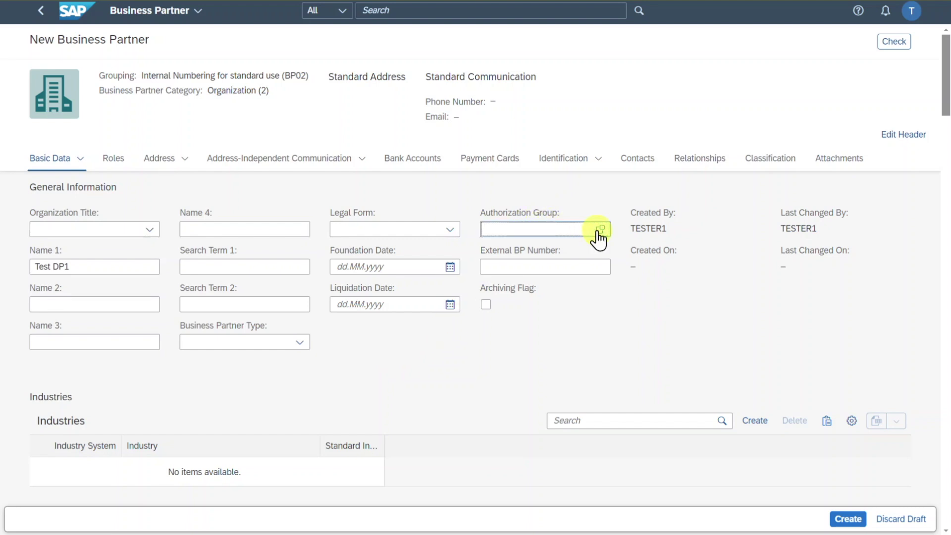
left_click(600, 229)
left_click(299, 267)
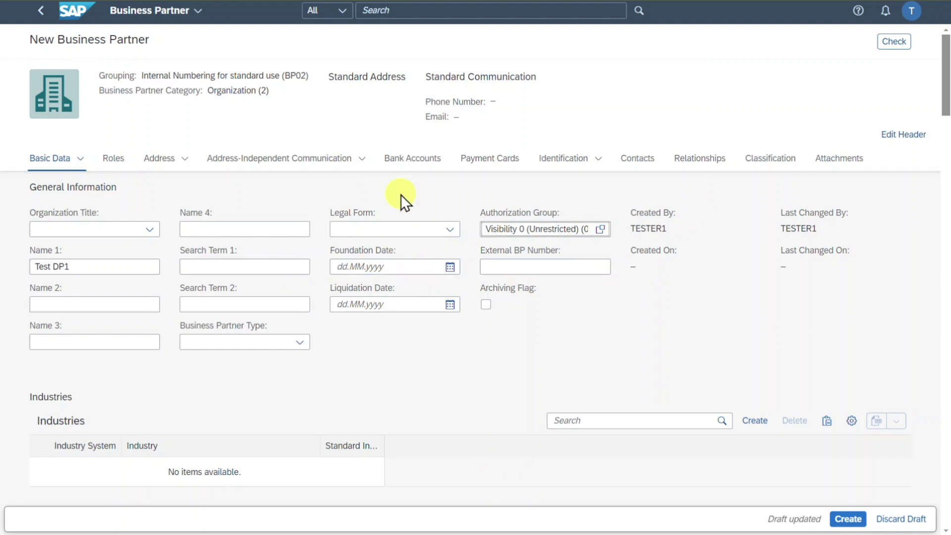
Add a bank account row with country DE, bank key 10011001 and account 10011001
left_click(403, 157)
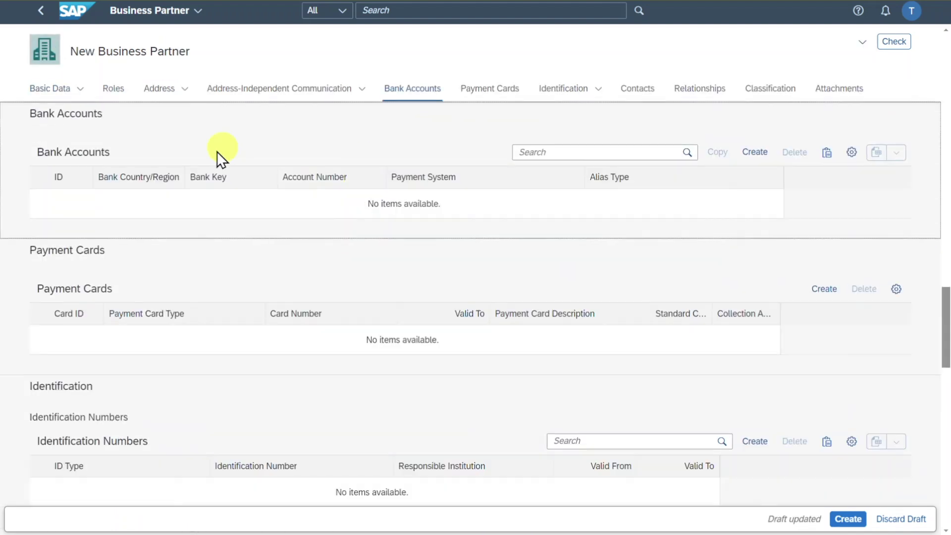
left_click(754, 152)
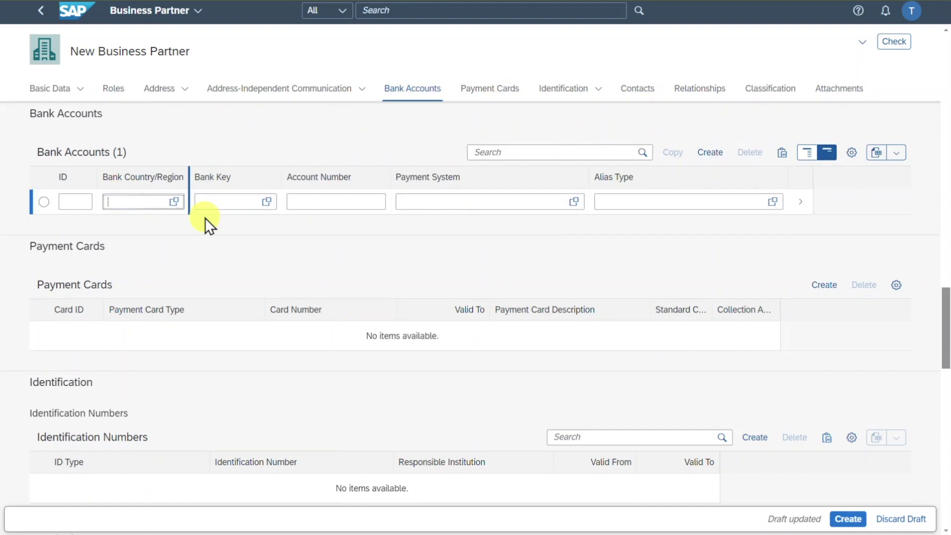
type("DE")
left_click(234, 201)
type("10011001")
key("Tab")
scroll(385, 223, "down", 1)
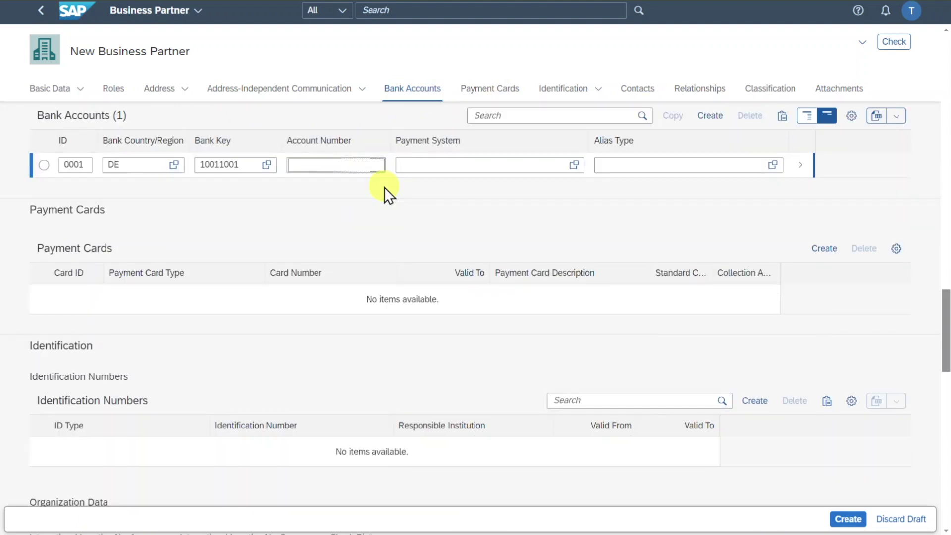
type("10011001")
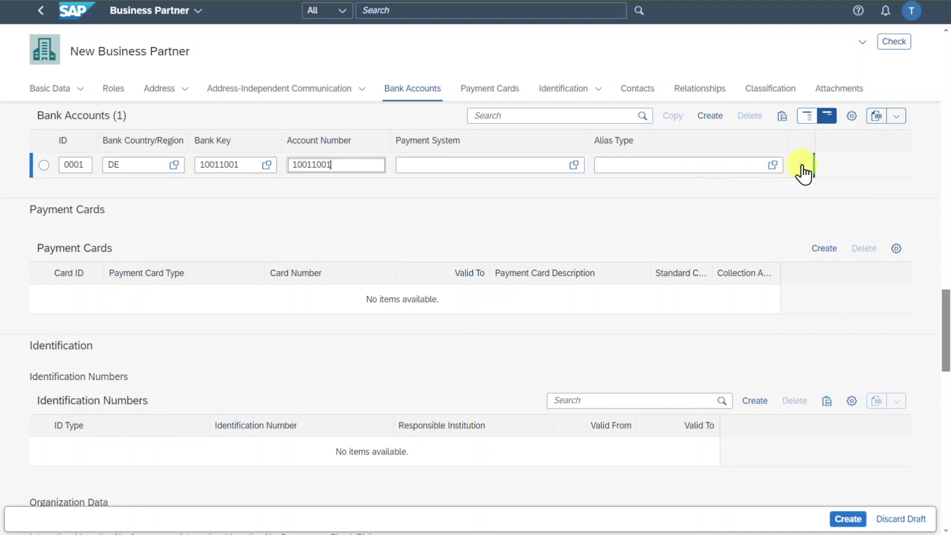
Propose the IBAN for bank account 0001, valid from 01.01.2024 to 31.12.9999
left_click(801, 167)
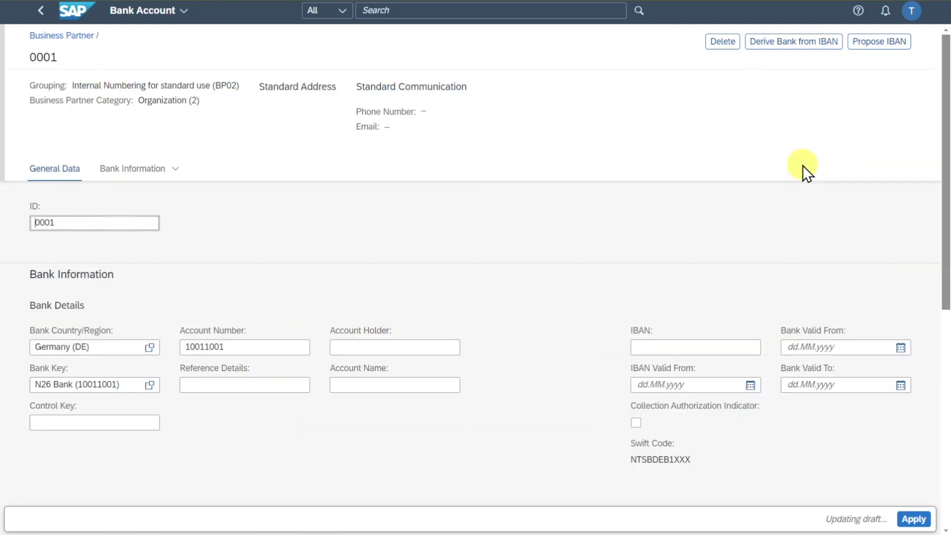
left_click(870, 45)
left_click(823, 347)
left_click(855, 374)
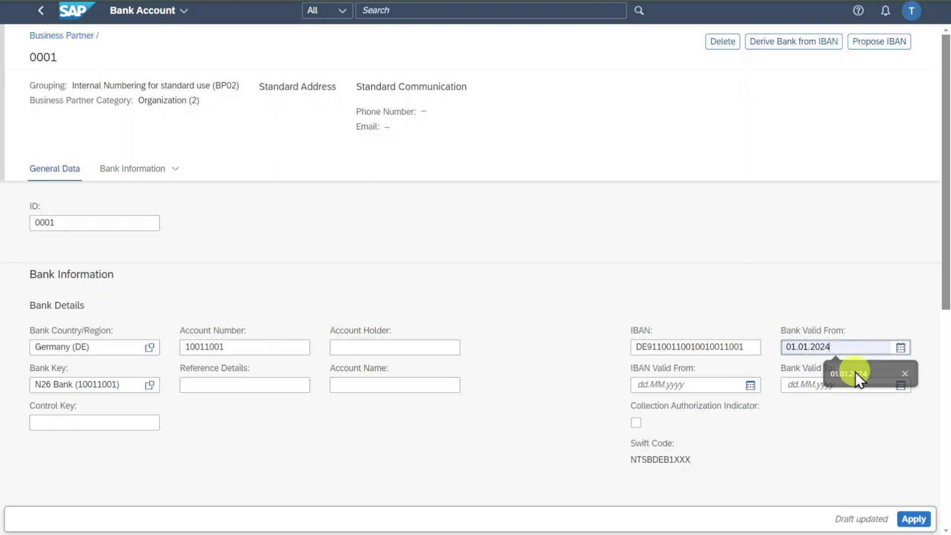
left_click(848, 385)
left_click(850, 411)
left_click(913, 519)
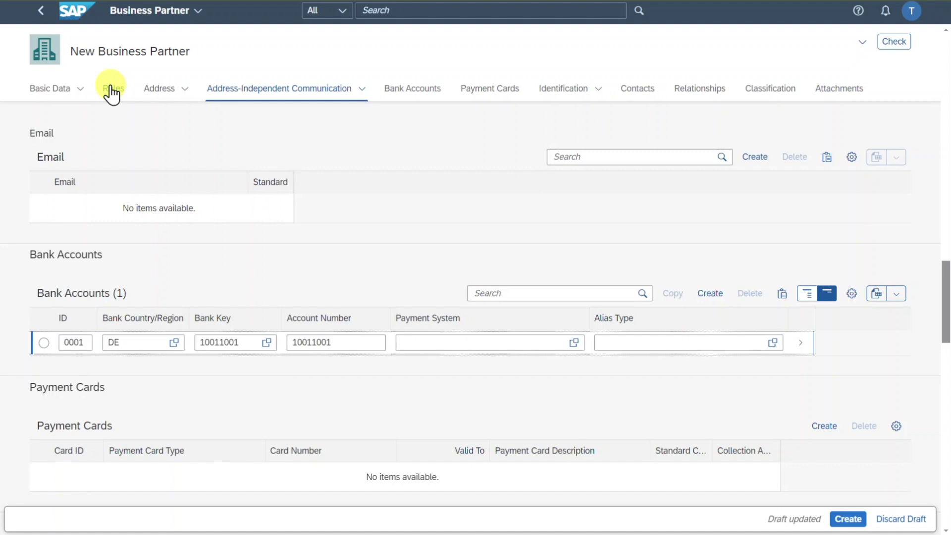
Add company code 1010 to the FLVN00 supplier role
left_click(112, 89)
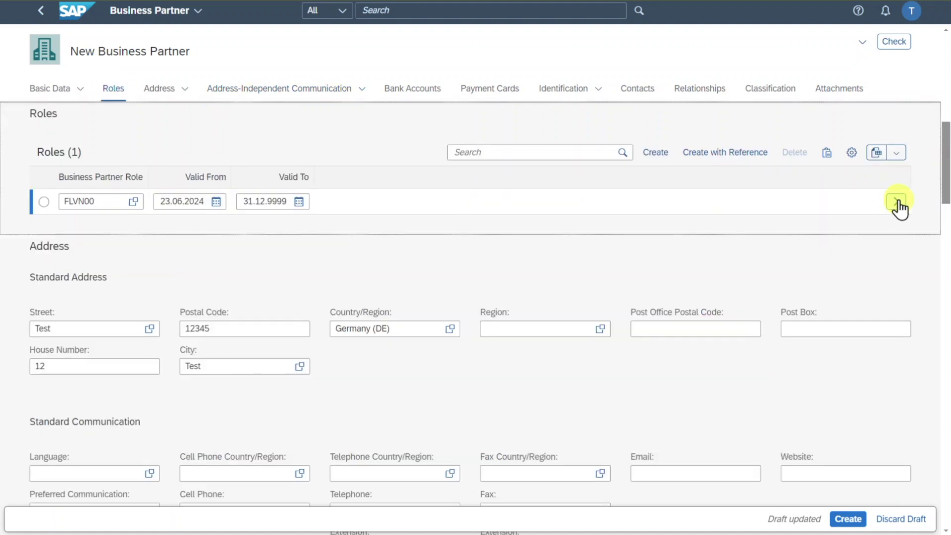
left_click(897, 202)
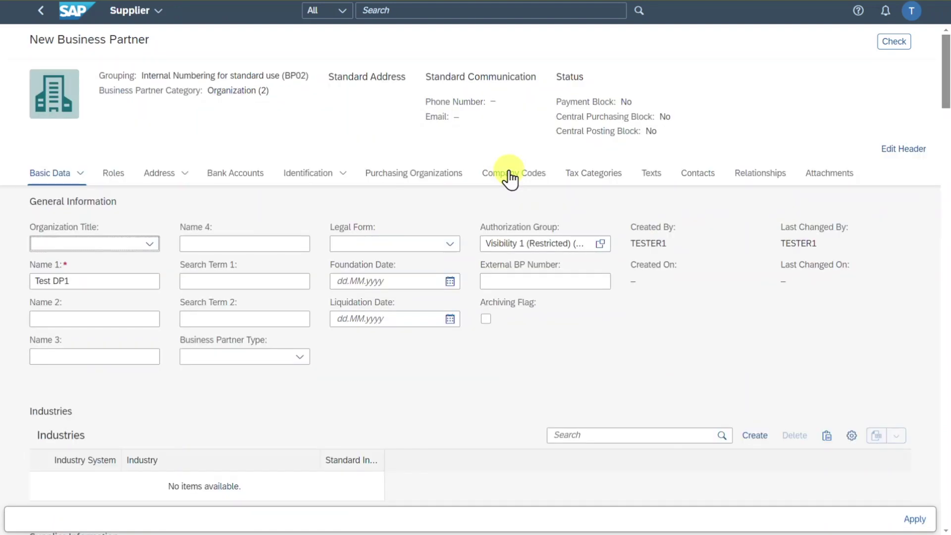
left_click(510, 176)
left_click(722, 158)
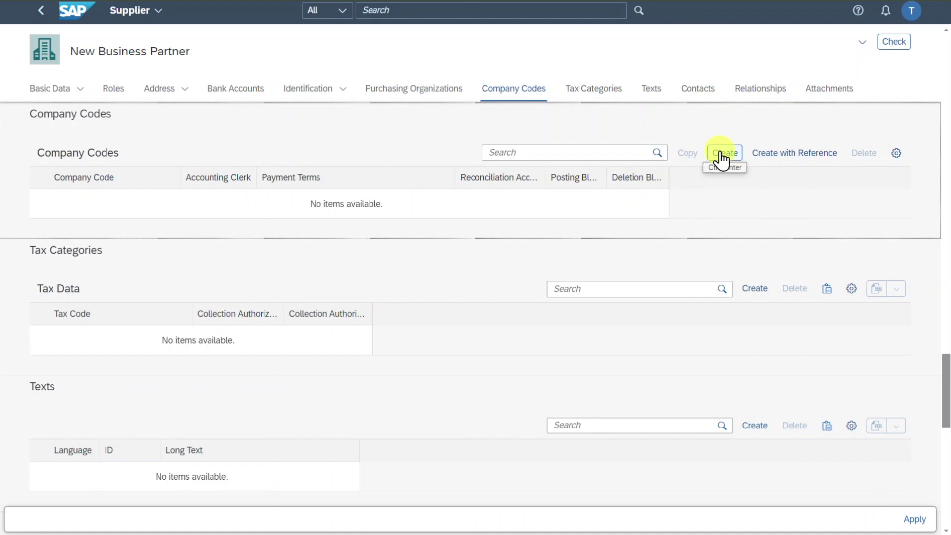
left_click(104, 158)
type("1010")
left_click(166, 210)
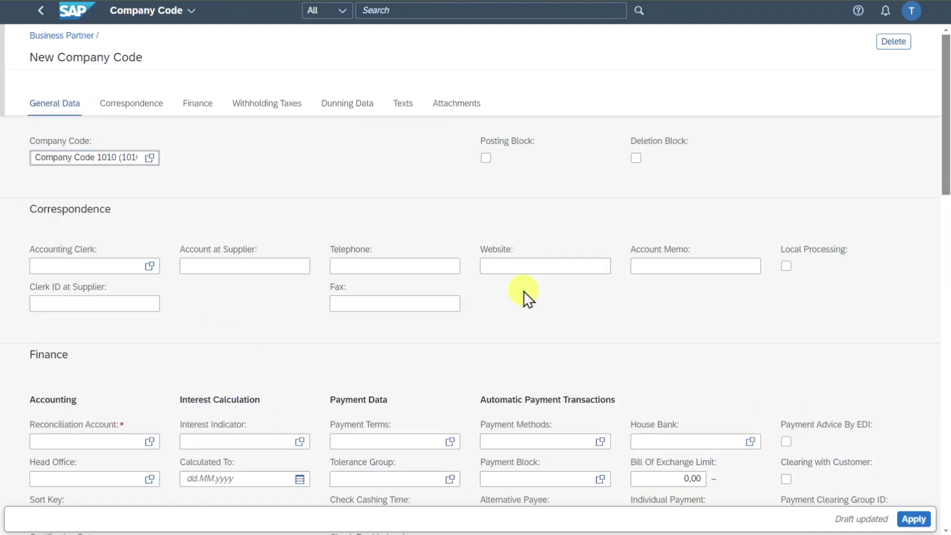
scroll(524, 291, "down", 3)
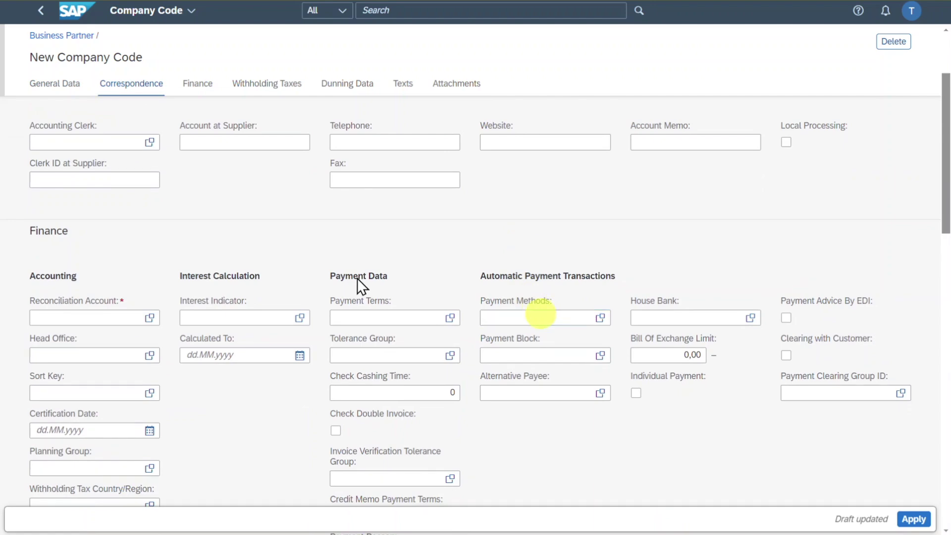
Set reconciliation account Payables Domestic and payment method SEPA Credit Transfer, then apply
left_click(94, 320)
left_click(149, 317)
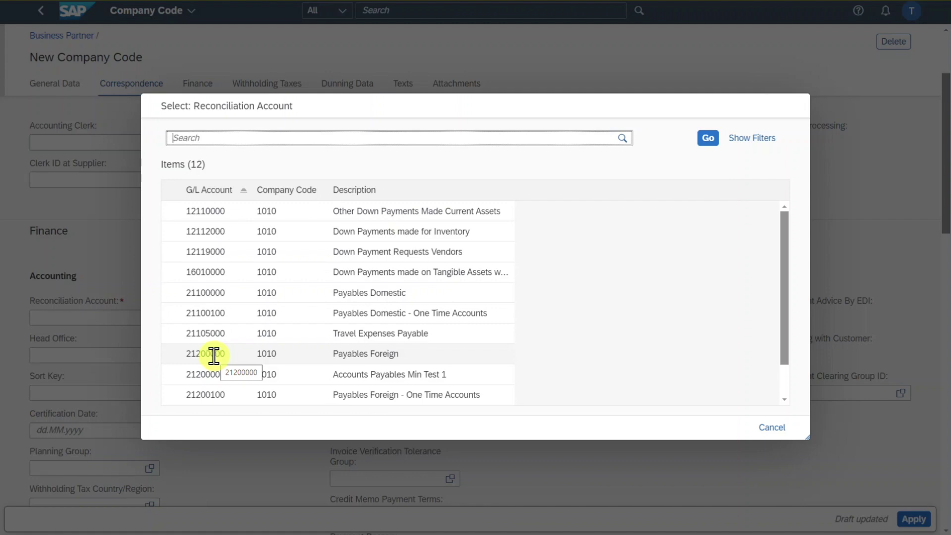
scroll(211, 356, "down", 2)
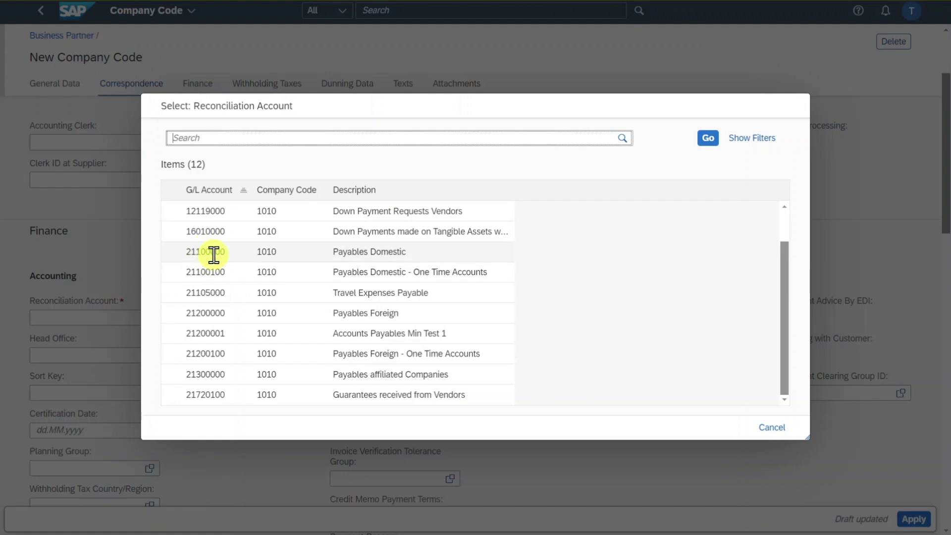
scroll(218, 252, "up", 2)
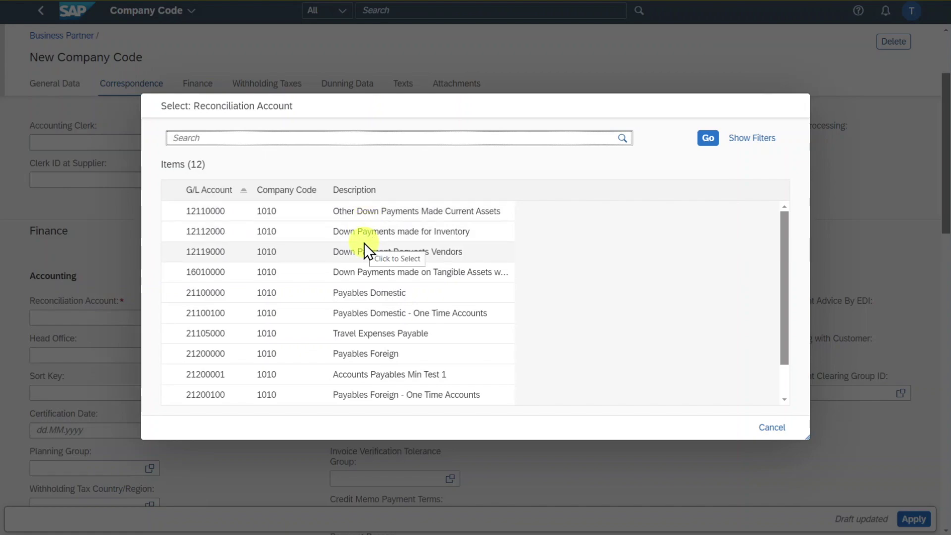
left_click(364, 242)
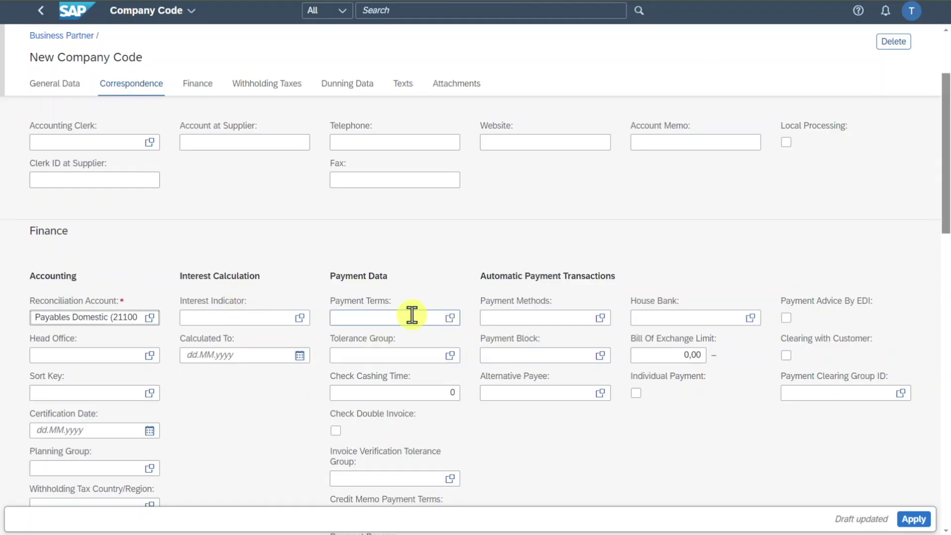
left_click(544, 319)
type("T")
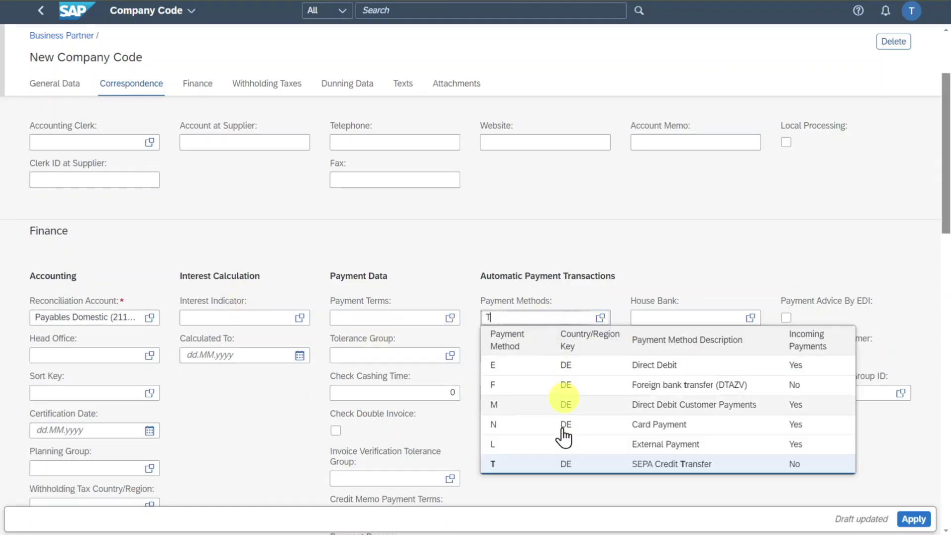
left_click(589, 464)
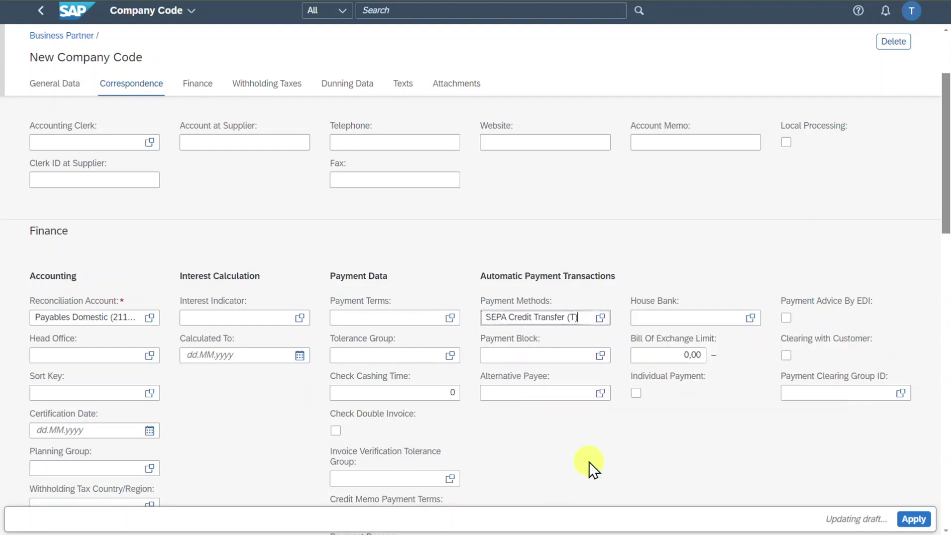
left_click(910, 519)
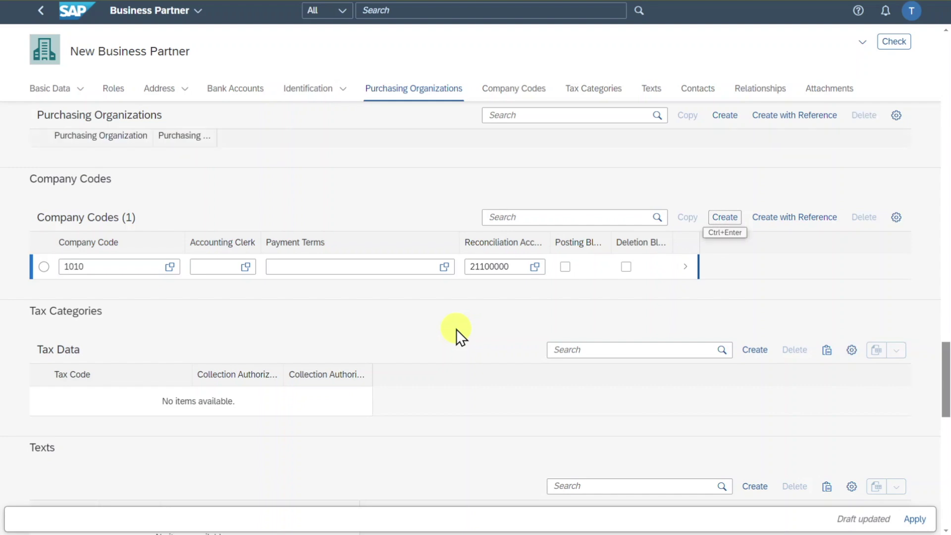
Apply the supplier role, create business partner Test DP1 and copy its number
left_click(913, 519)
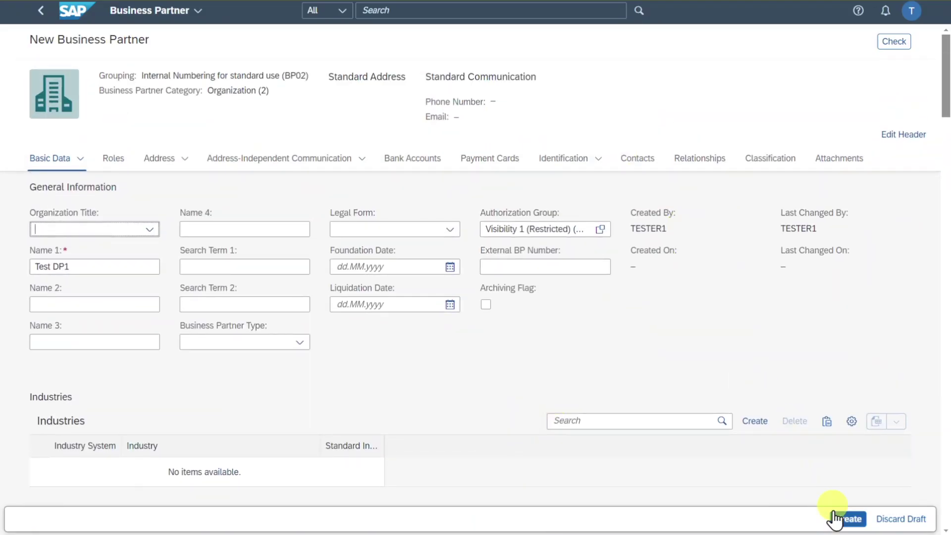
left_click(843, 519)
left_click_drag(67, 60, 29, 61)
key("super+c")
Search 'pplier do' and open Manage Supplier Down Payment Requests
left_click(338, 49)
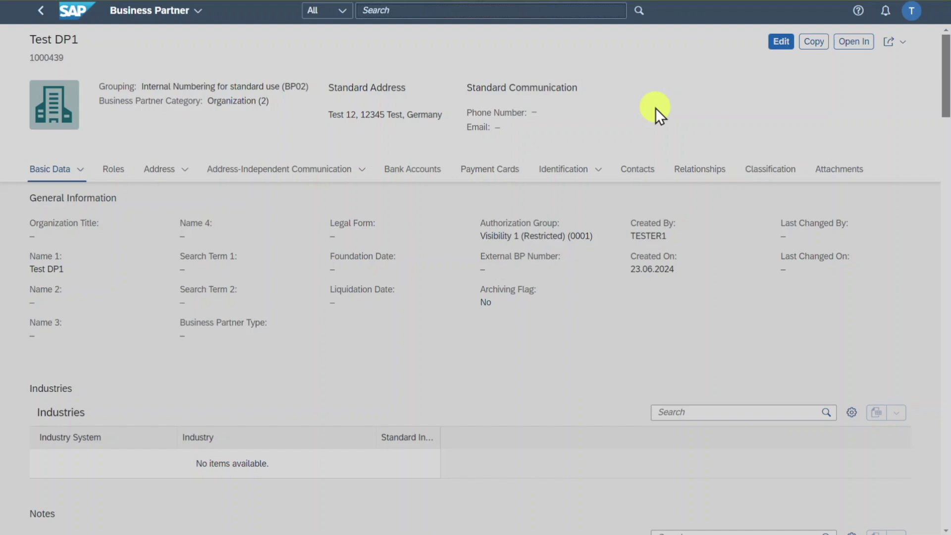
type("pplier do")
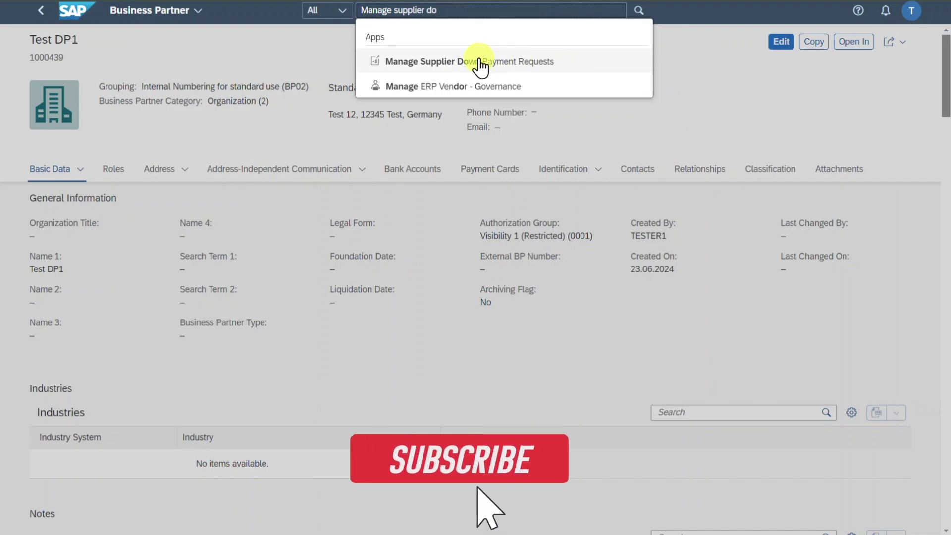
left_click(473, 67)
Start a down payment request with company code 1010, date 23.06.2024 and currency EUR
left_click(785, 140)
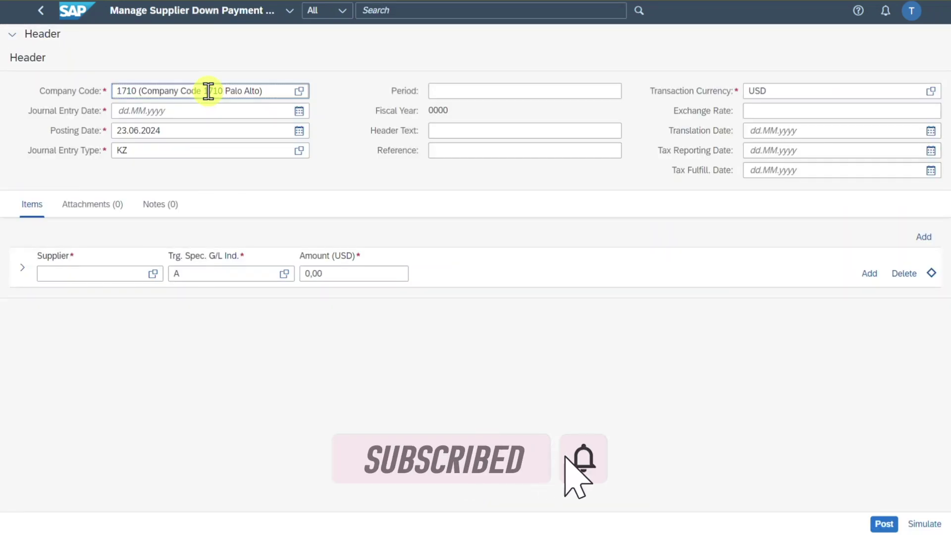
triple_click(208, 92)
type("1010")
key("Tab")
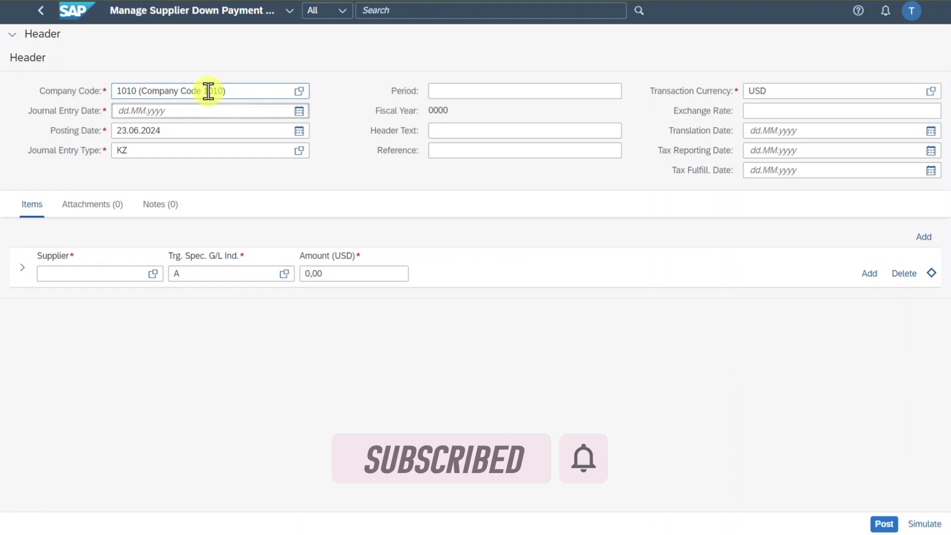
type("23.06.2024")
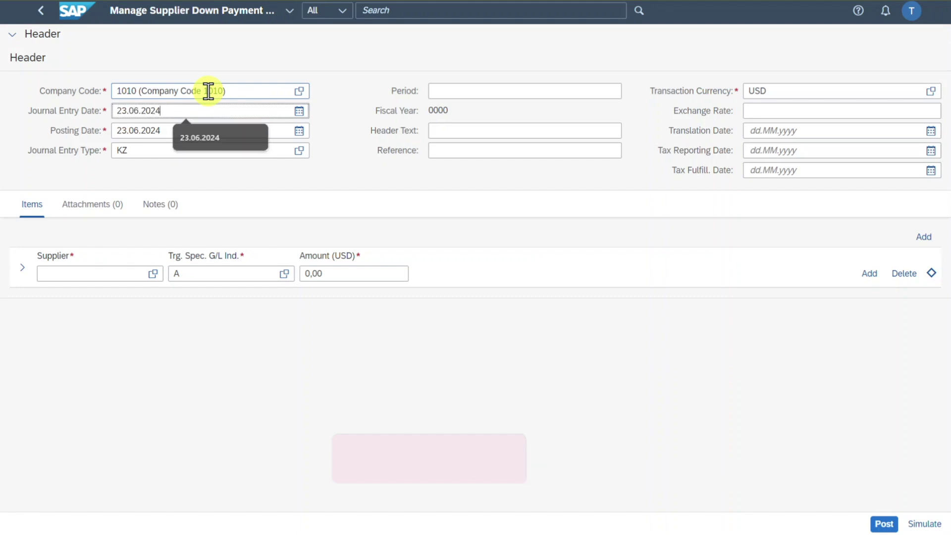
key("Tab")
key("Tab")
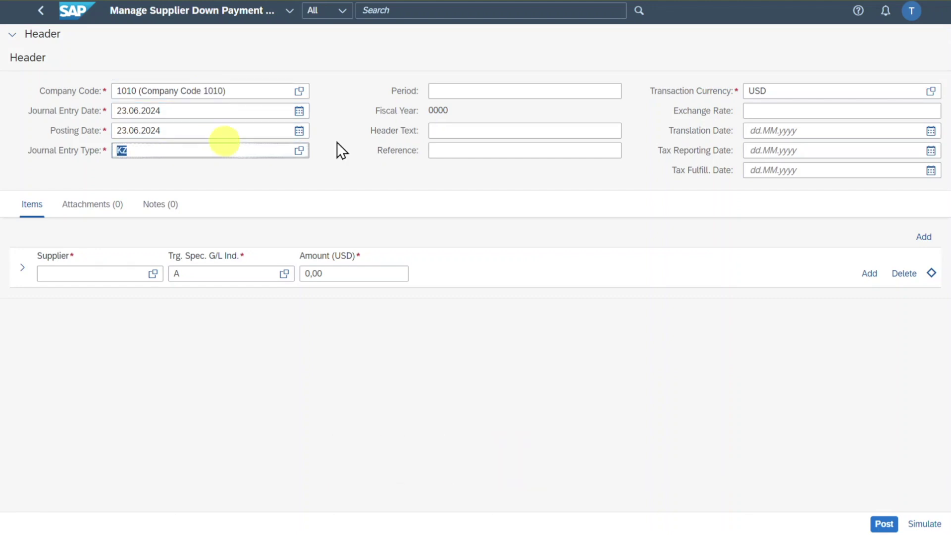
double_click(760, 91)
type("EUR")
key("Tab")
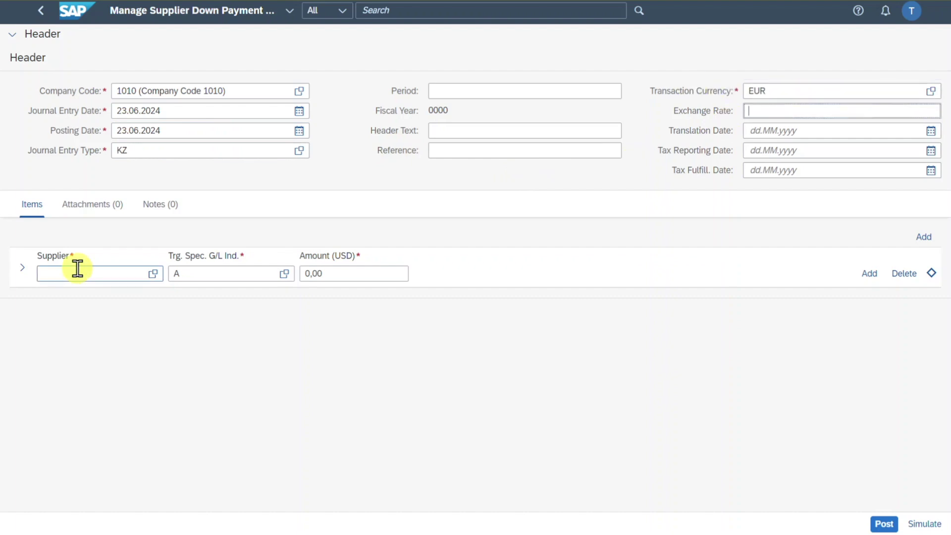
left_click(76, 271)
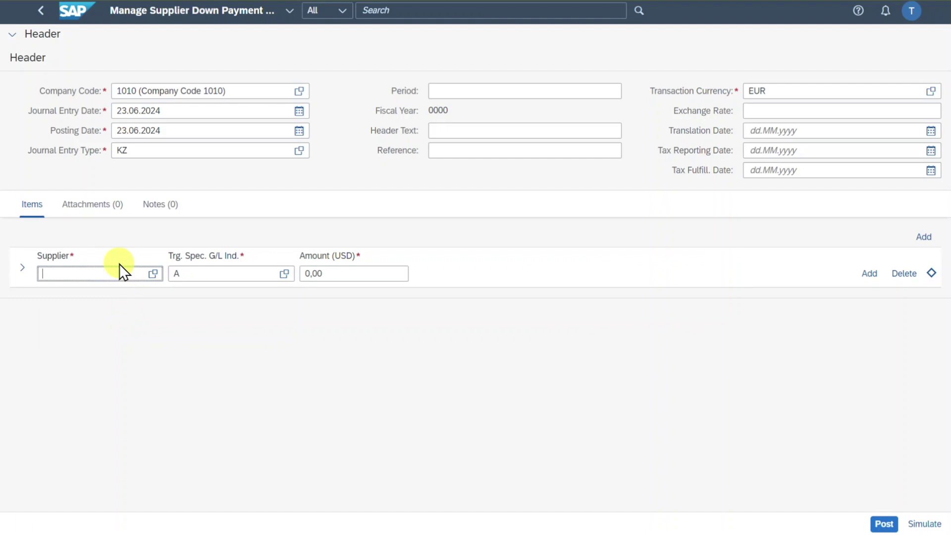
Enter the copied supplier number, special G/L indicator A and amount 10.000
key("super+v")
left_click(134, 394)
left_click(222, 271)
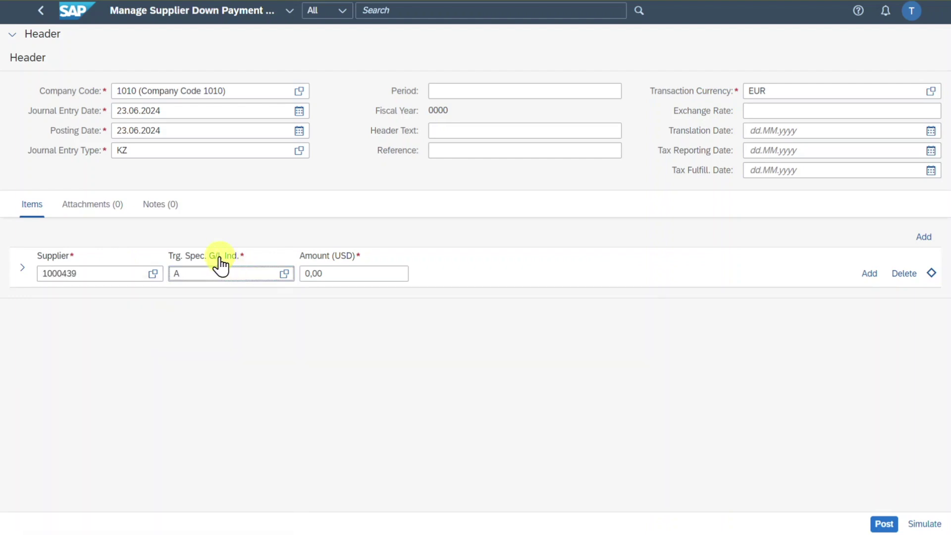
key("BackSpace")
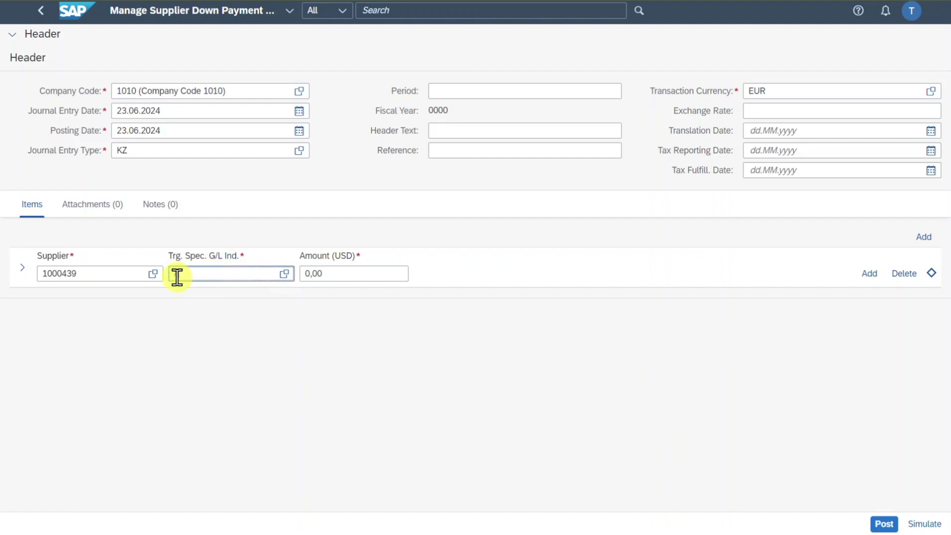
type("A")
left_click(361, 268)
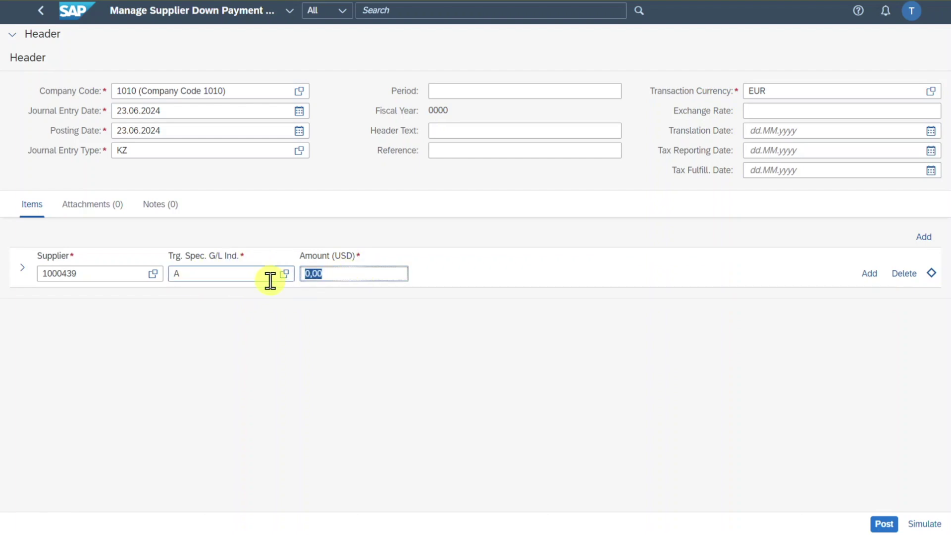
type("10.")
type("0000")
Give the line item tax code V0 and due date 23.06.2024
left_click(23, 267)
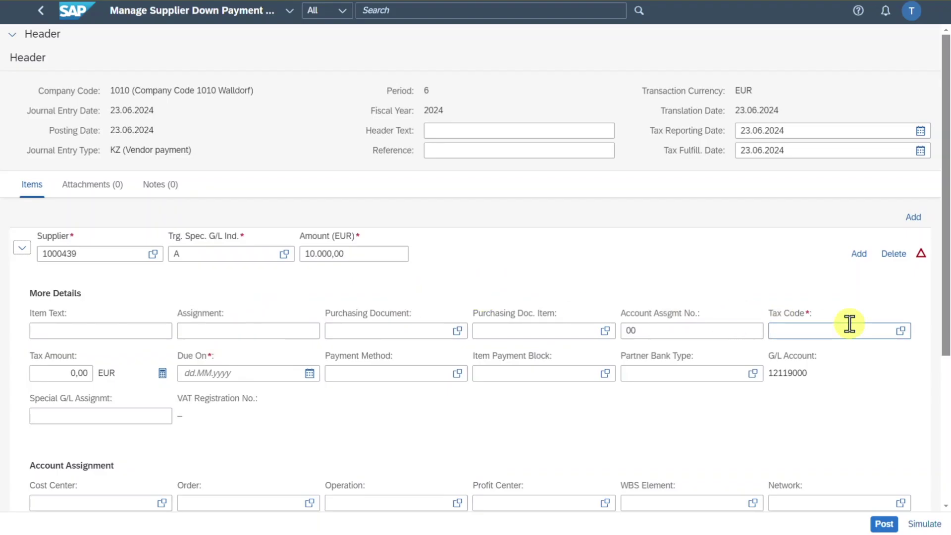
left_click(852, 329)
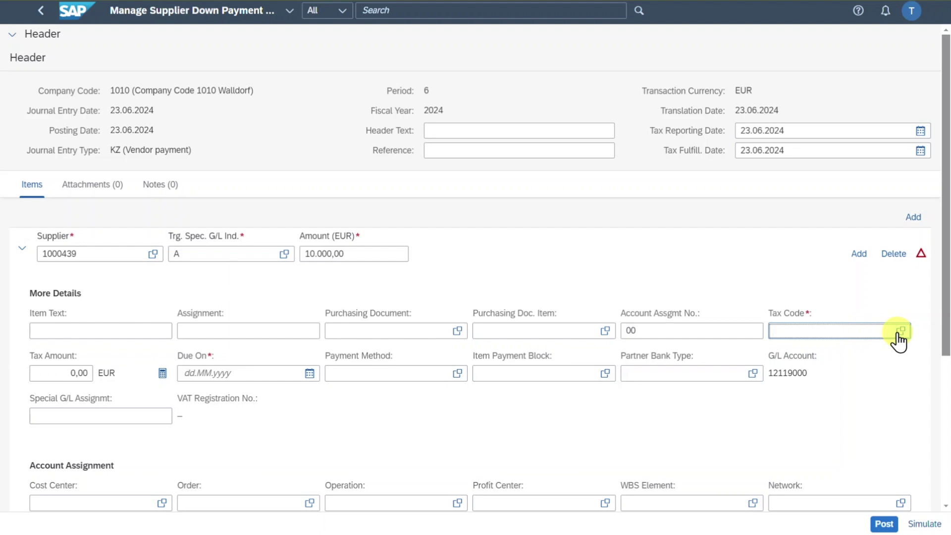
type("V0")
left_click(490, 375)
left_click(237, 366)
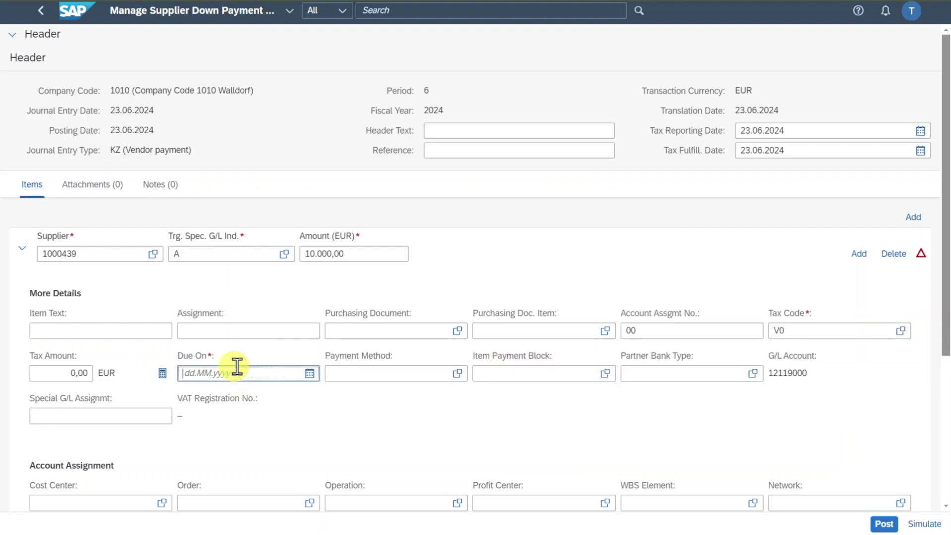
type("23.06.2024")
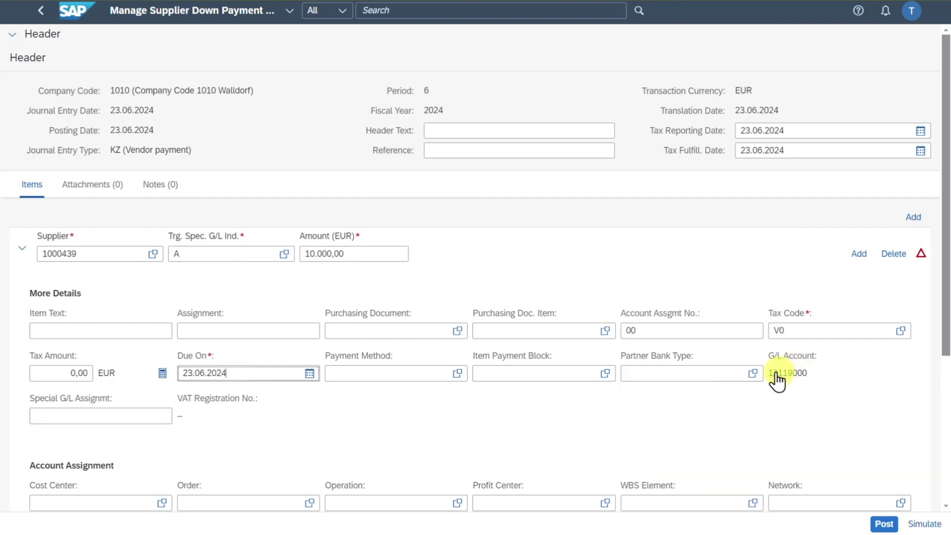
Re-enter indicator A, check G/L account 12119000 and post the down payment request
left_click_drag(769, 373, 815, 376)
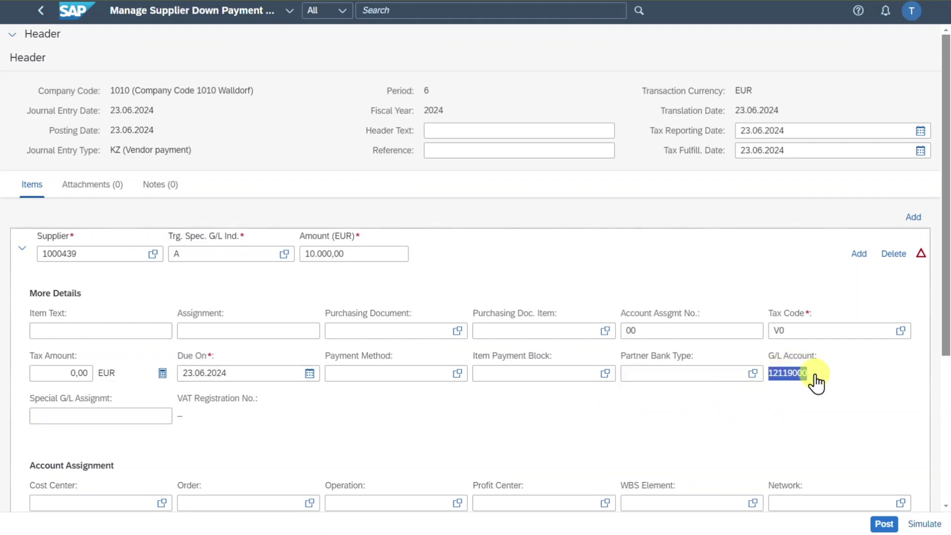
left_click(188, 254)
type("A")
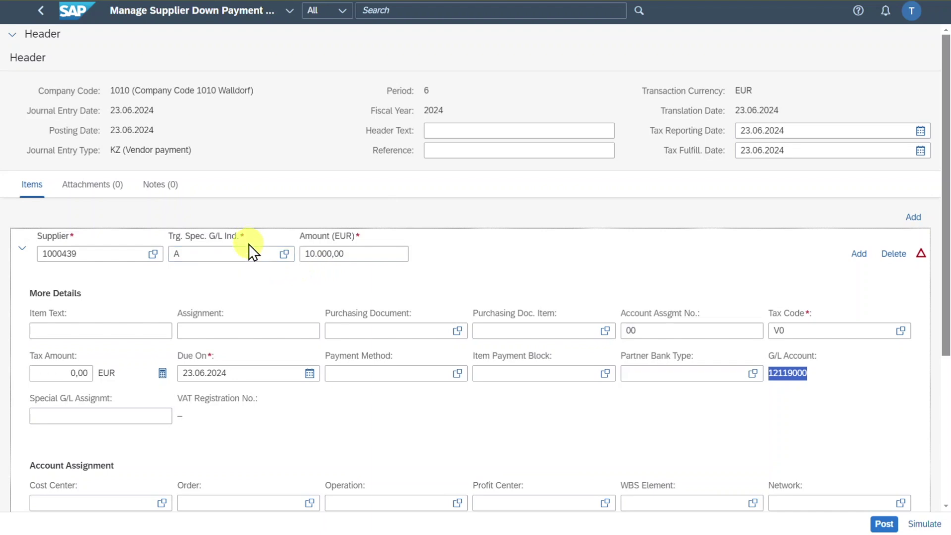
left_click_drag(201, 253, 170, 254)
left_click(193, 257)
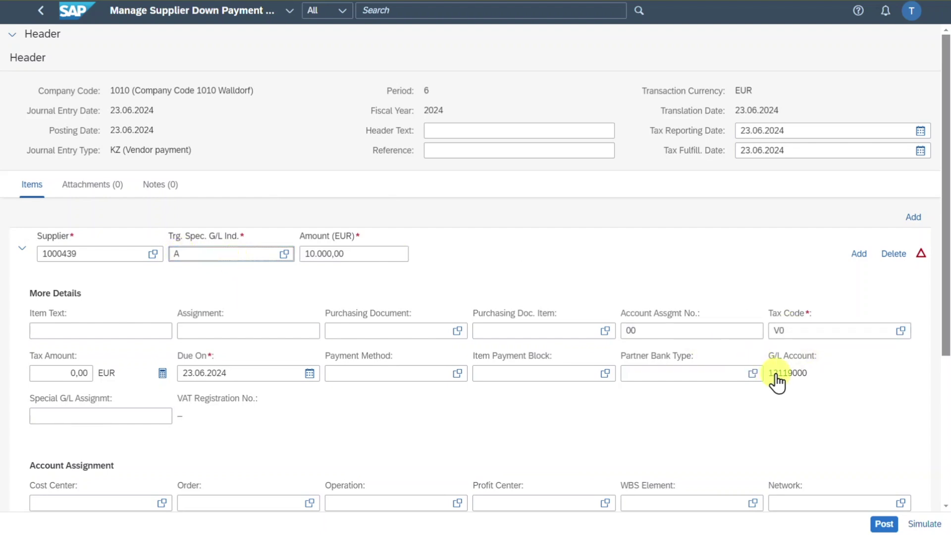
left_click_drag(806, 372, 768, 372)
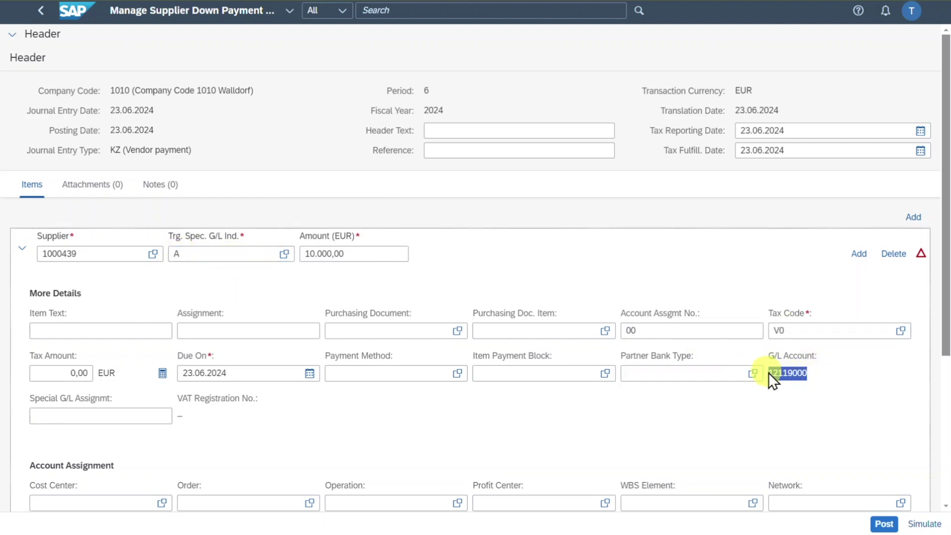
left_click(822, 382)
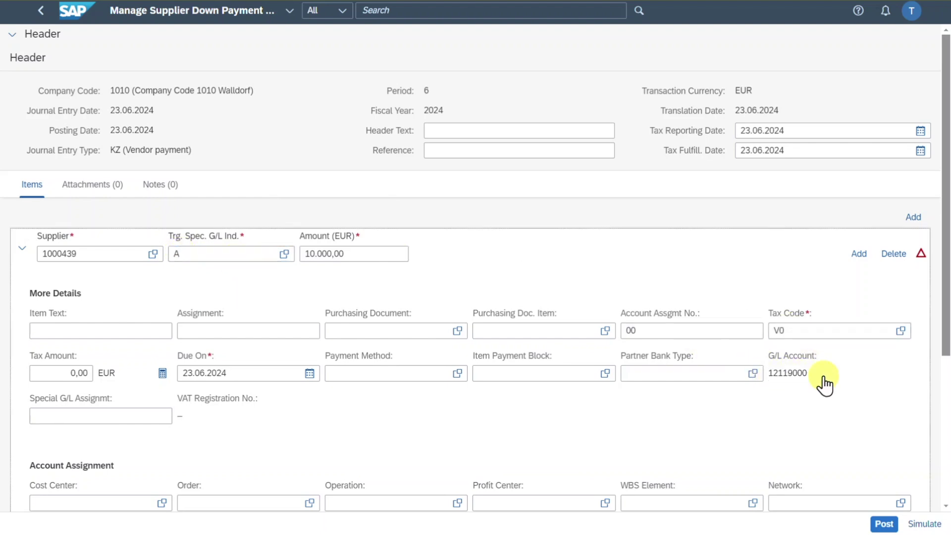
left_click(884, 523)
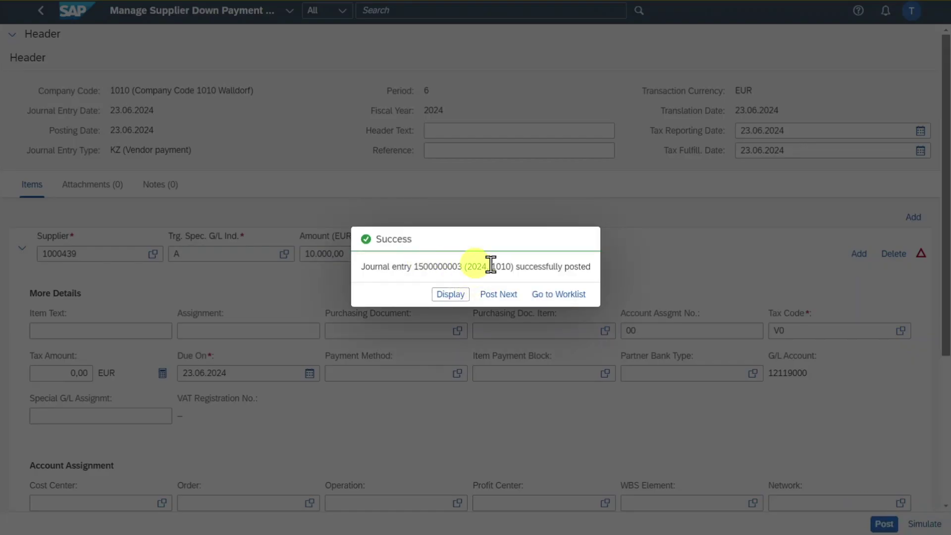
left_click(453, 294)
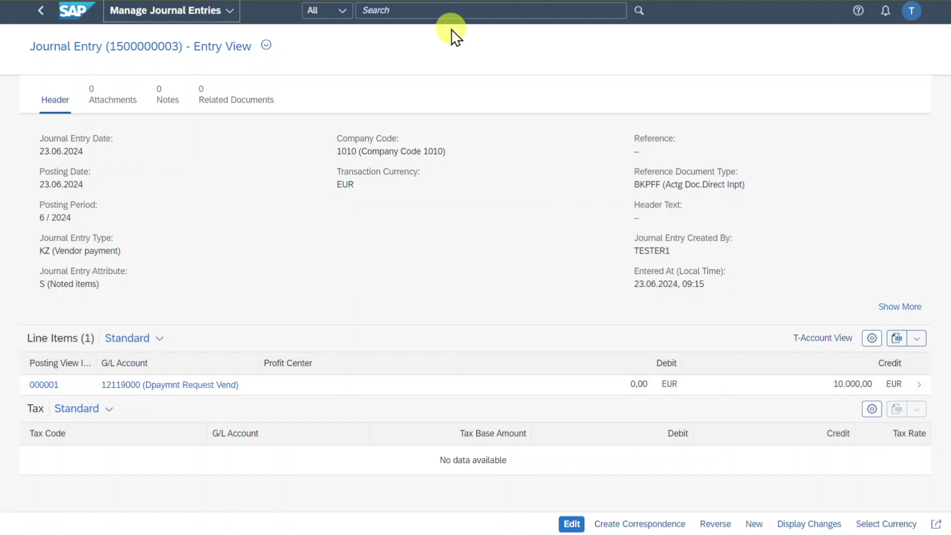
left_click(453, 11)
left_click(492, 117)
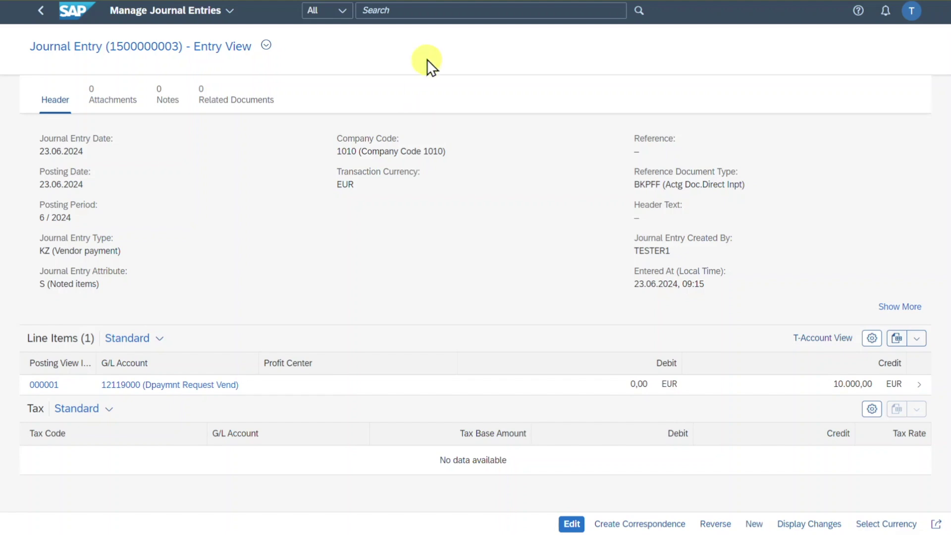
left_click(434, 15)
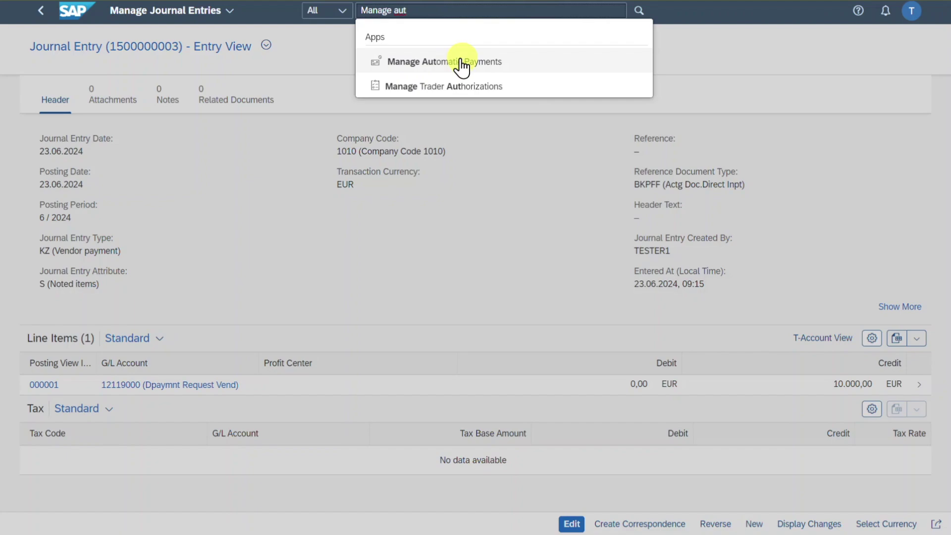
Open Manage Automatic Payments and create payment parameter Z1235
left_click(450, 63)
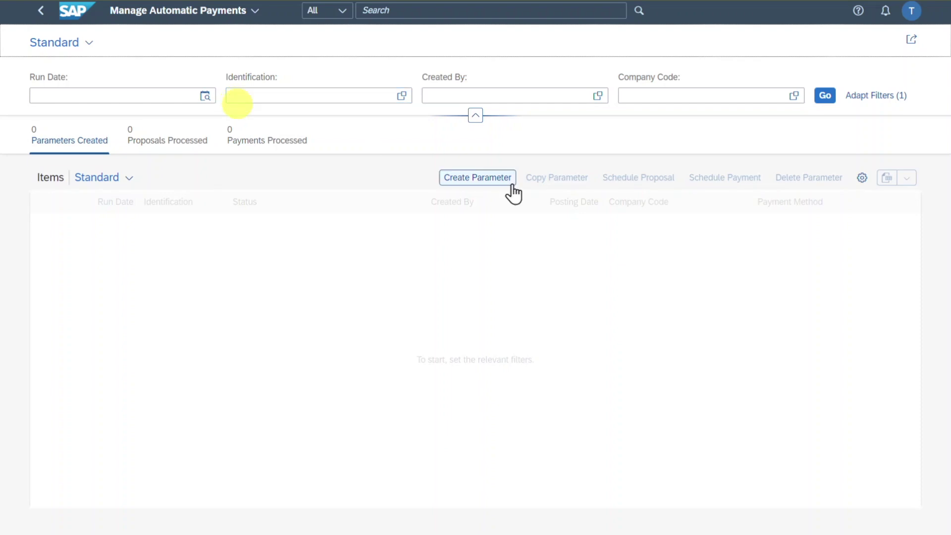
left_click(446, 182)
left_click(467, 283)
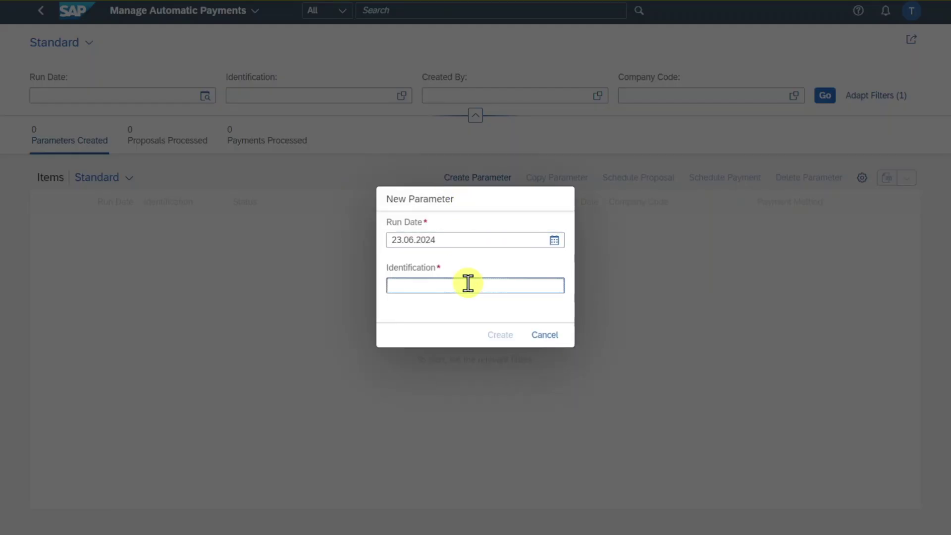
type("Z1235")
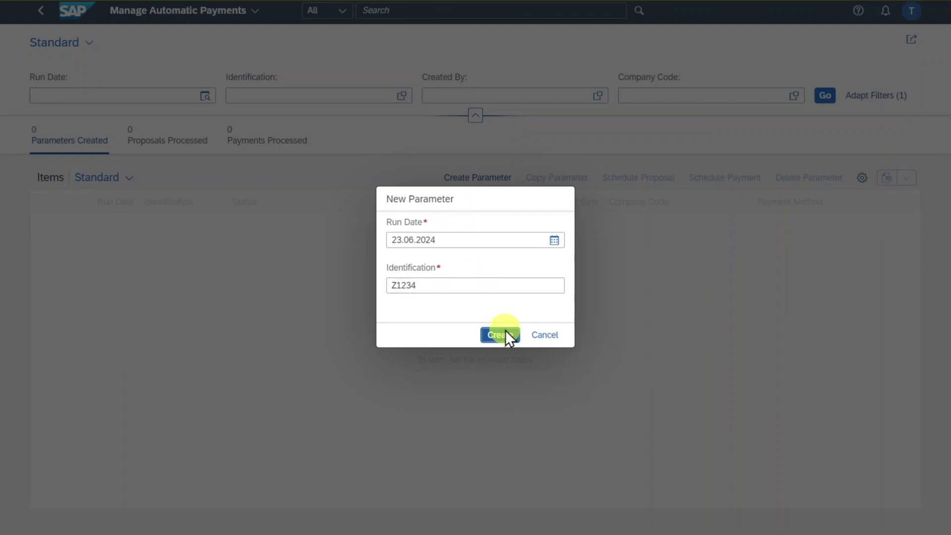
left_click(501, 333)
Set company code 1010, next payment 22.07.2024, SEPA Credit Transfer and the new supplier, then save
left_click(398, 168)
type("1010")
key("Tab")
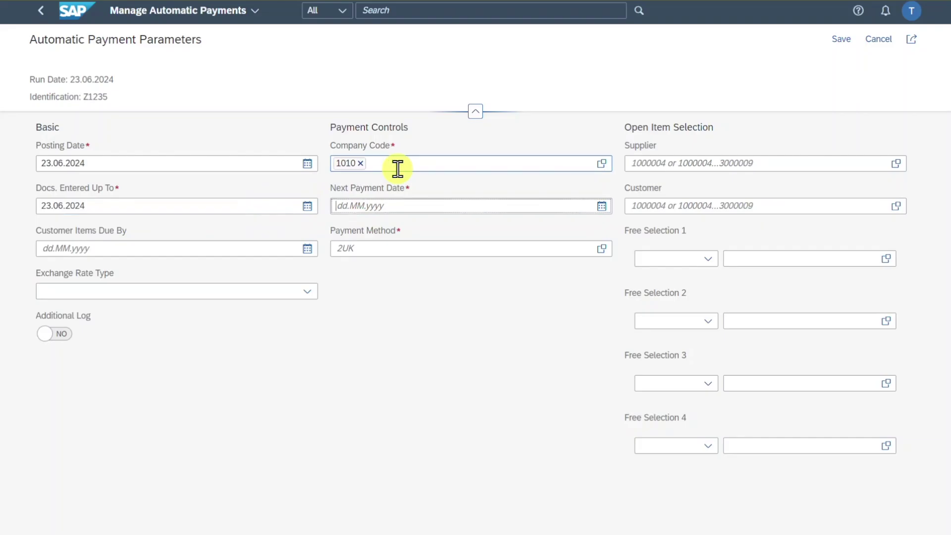
type("2")
key("Tab")
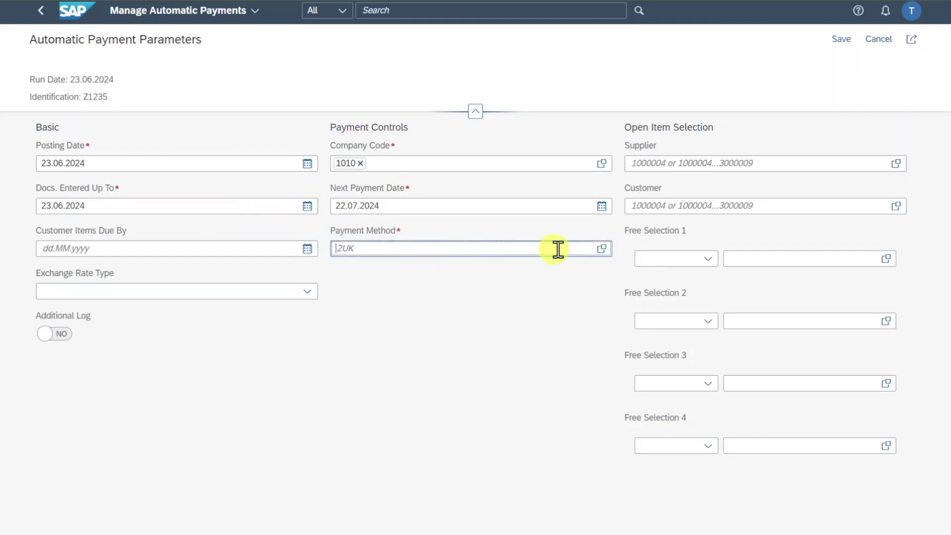
left_click(600, 248)
left_click(391, 350)
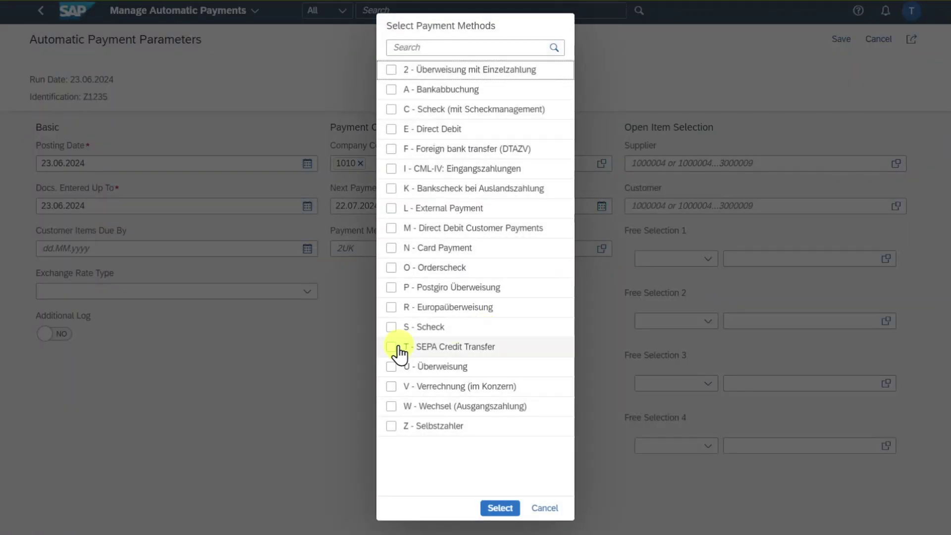
left_click(498, 507)
left_click(880, 163)
type("1000439")
left_click(841, 40)
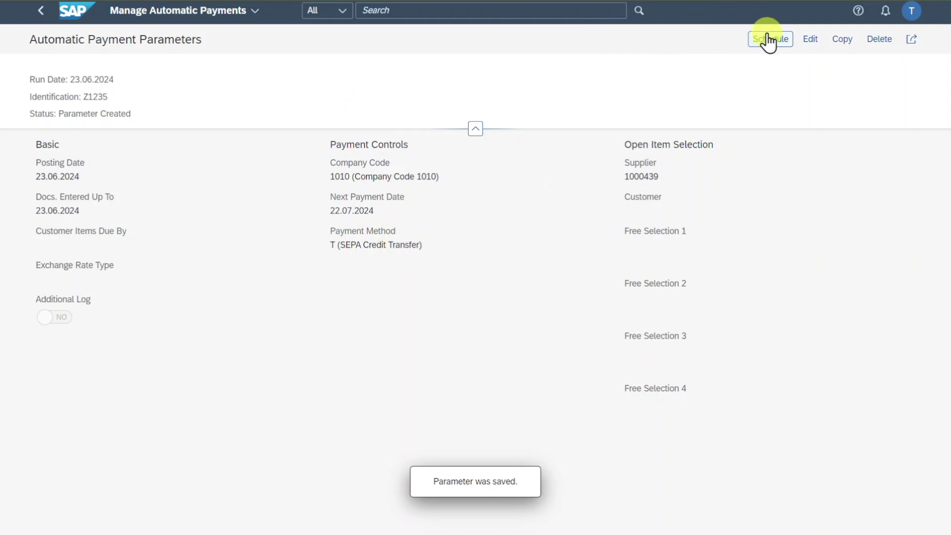
Schedule the Z1235 payment proposal to start immediately
left_click(769, 40)
left_click(764, 63)
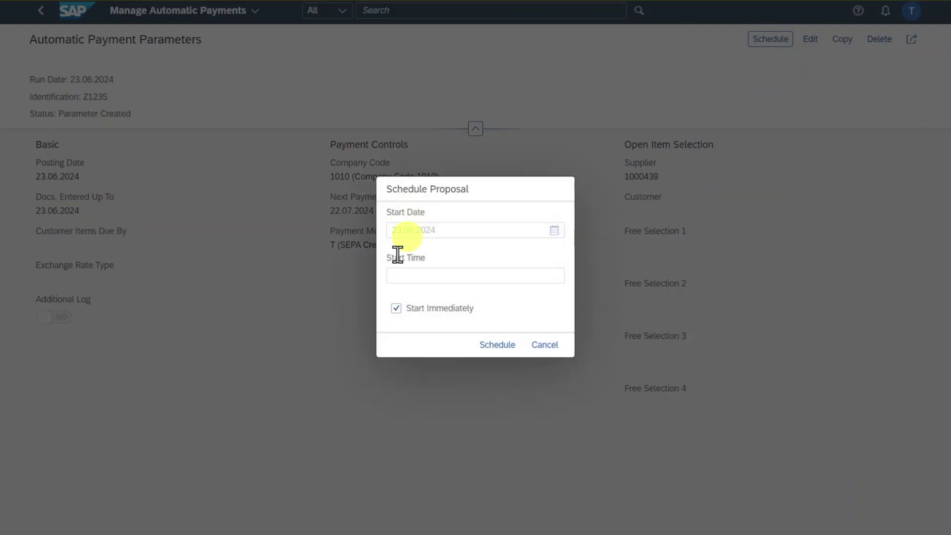
left_click(493, 344)
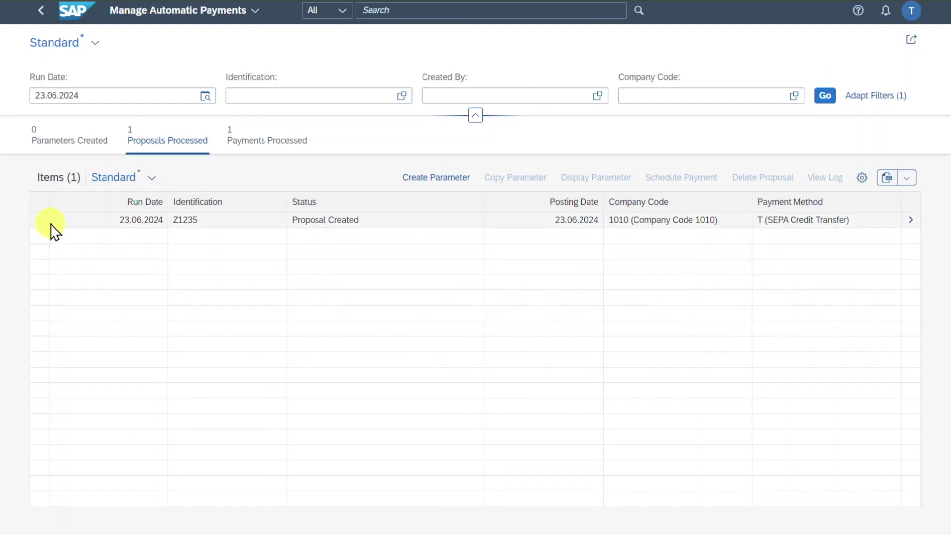
Review the created proposal's payments, then return to the run list and select Z1235
left_click(910, 223)
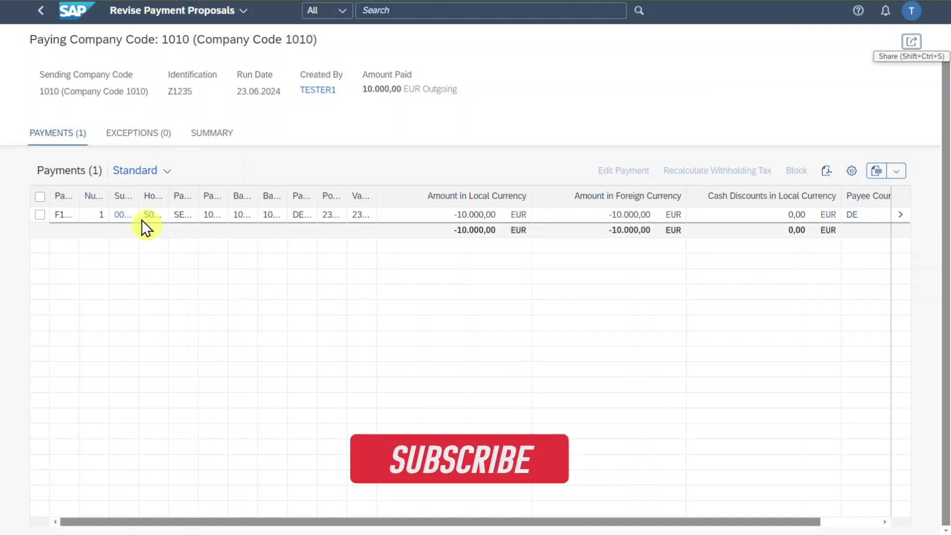
left_click_drag(139, 201, 258, 200)
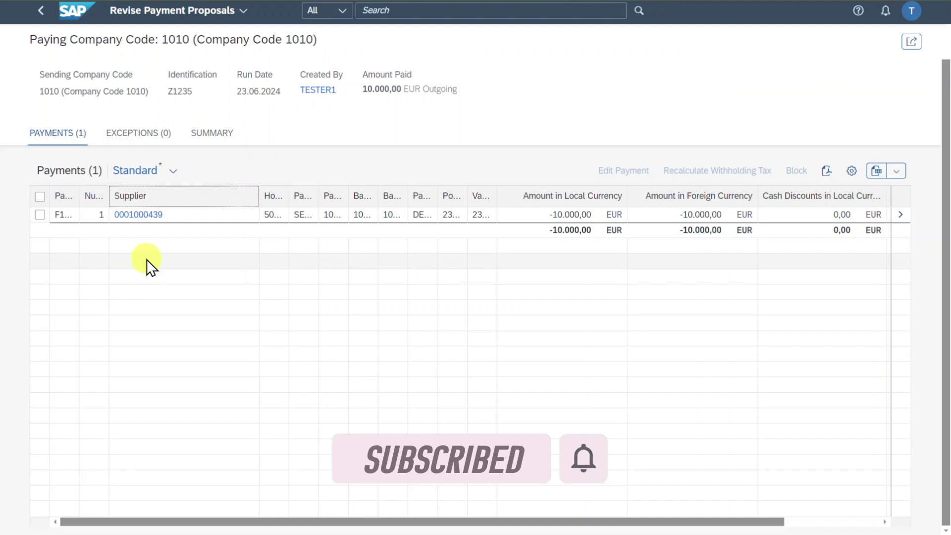
left_click(40, 12)
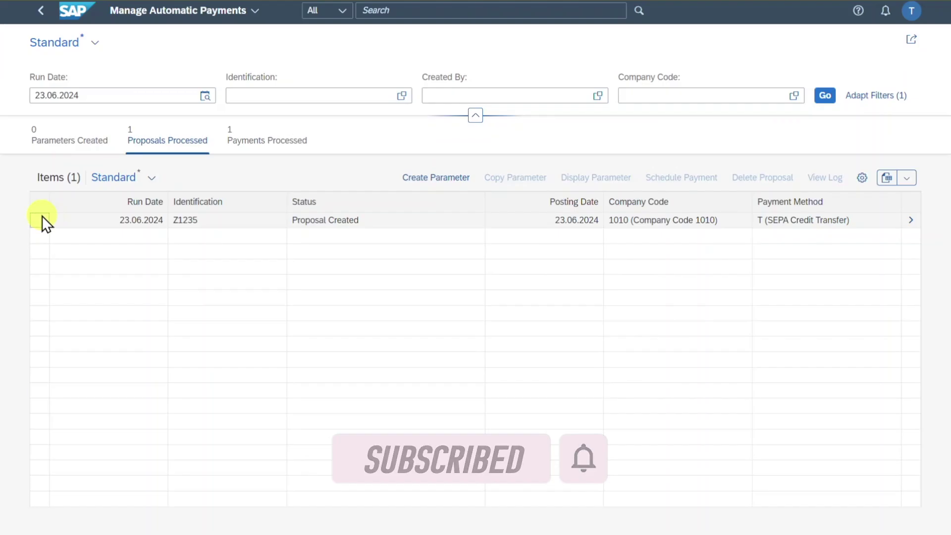
left_click(41, 218)
Schedule the Z1235 payment run immediately and view its 10.000,00 EUR SEPA payment
left_click(681, 178)
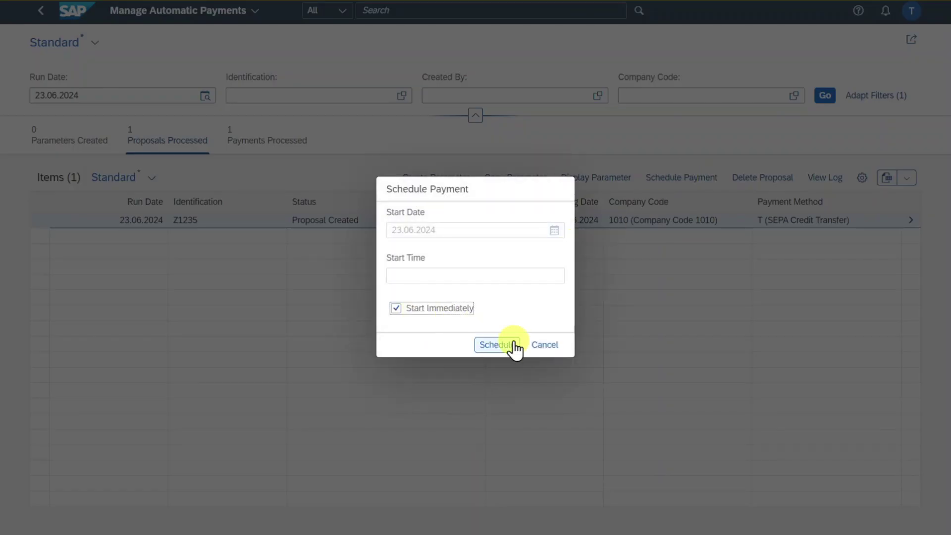
left_click(513, 343)
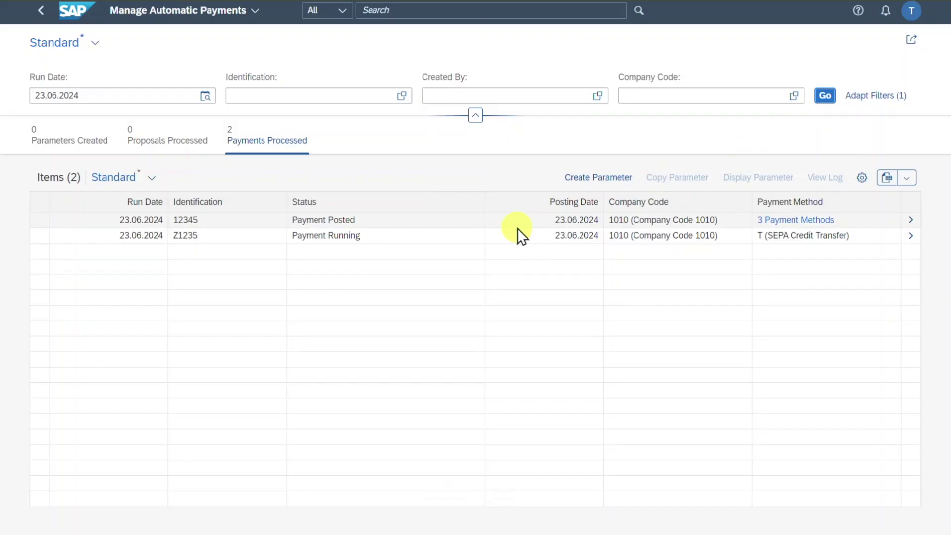
left_click(911, 245)
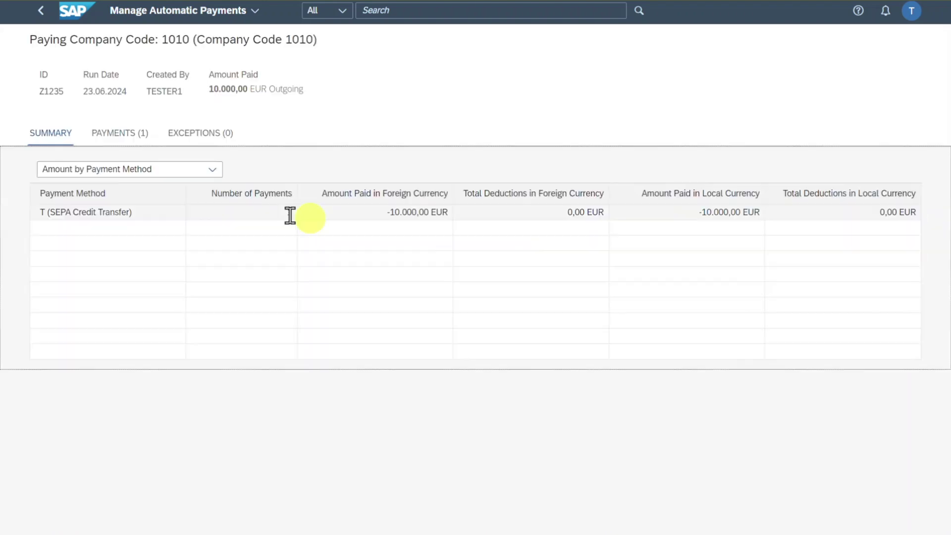
left_click(136, 133)
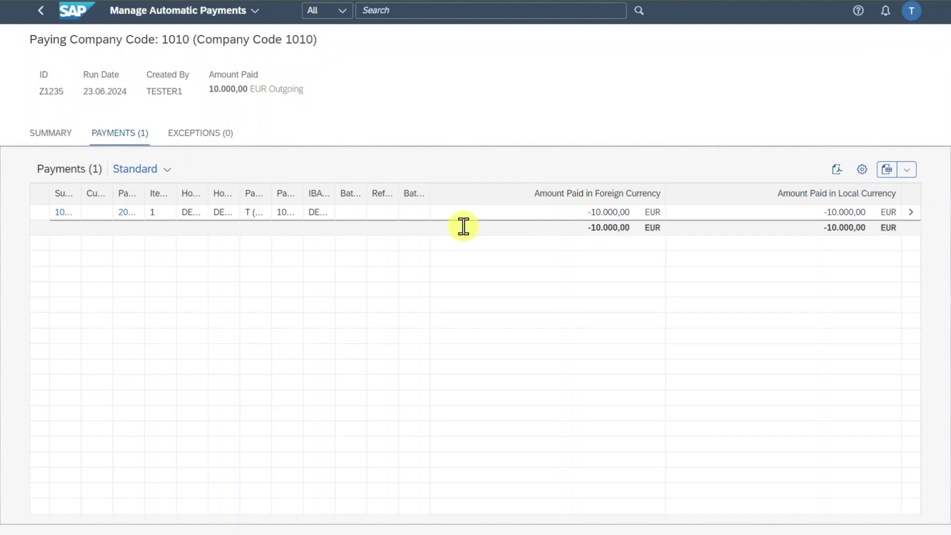
left_click(473, 11)
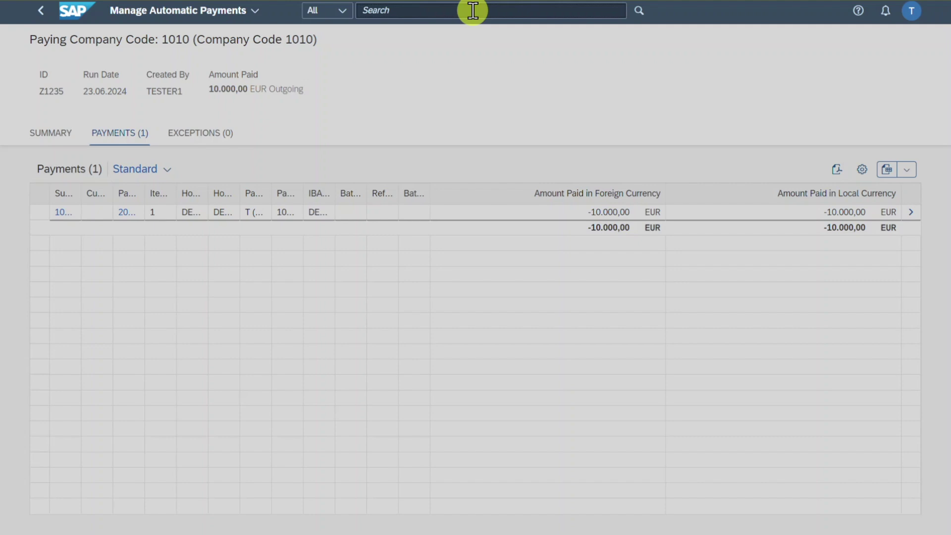
Open Create Supplier Invoice and keep Invoice as the transaction type
type("Create suppl")
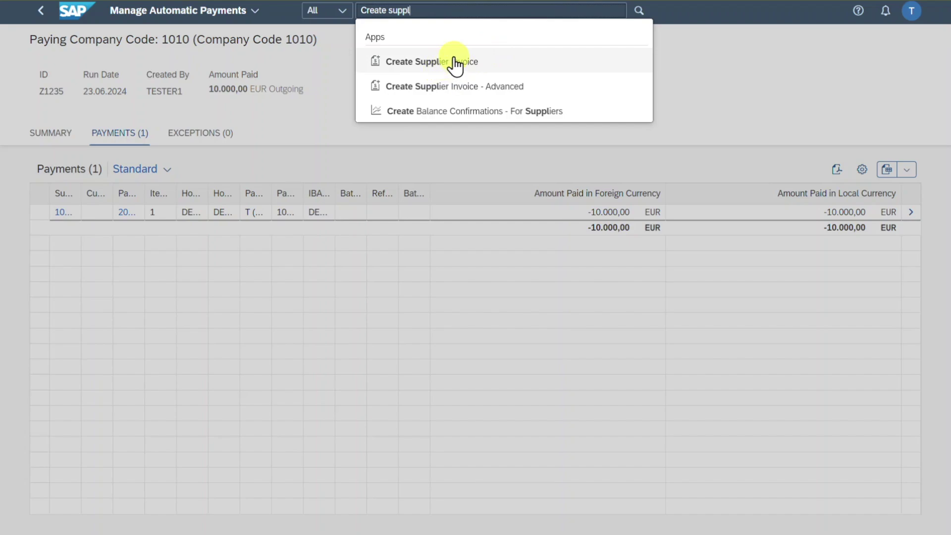
left_click(454, 63)
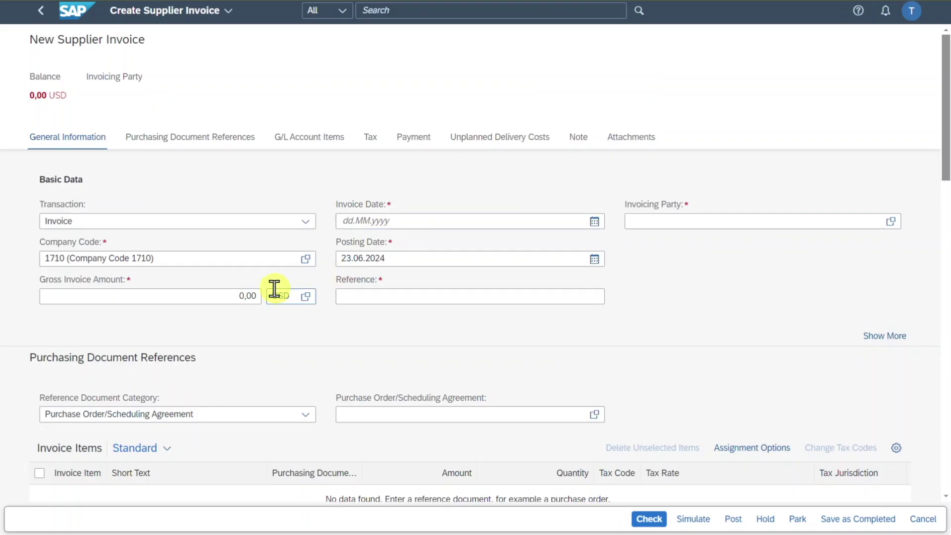
left_click(109, 225)
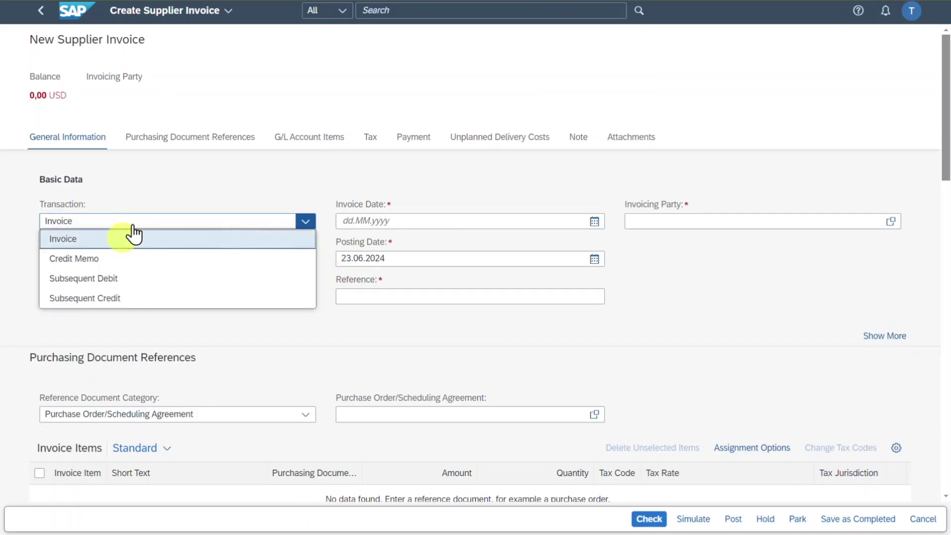
left_click(156, 201)
Enter invoice date 23.06.2024, invoicing party TEST DP1, reference TEST and gross amount 15.000,00
left_click(433, 221)
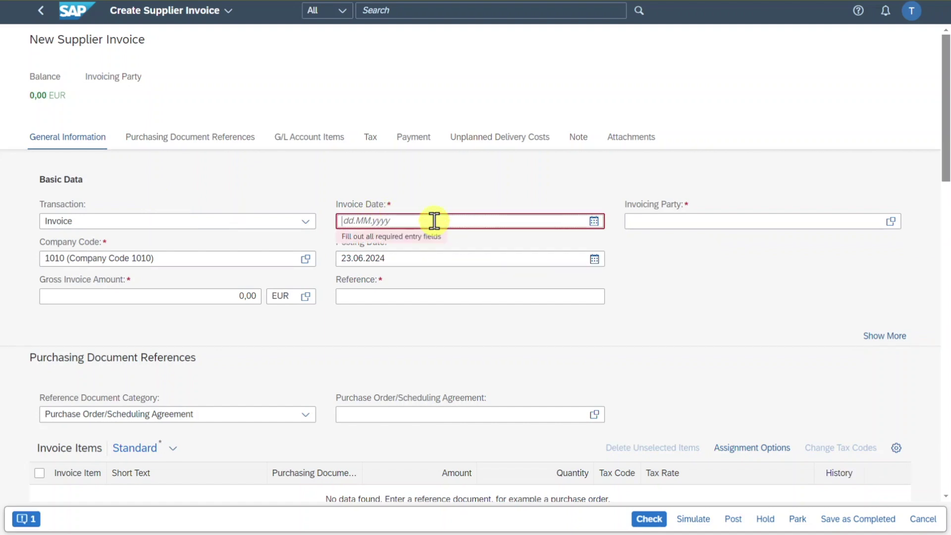
type("23.06.2024")
key("Tab")
left_click(833, 222)
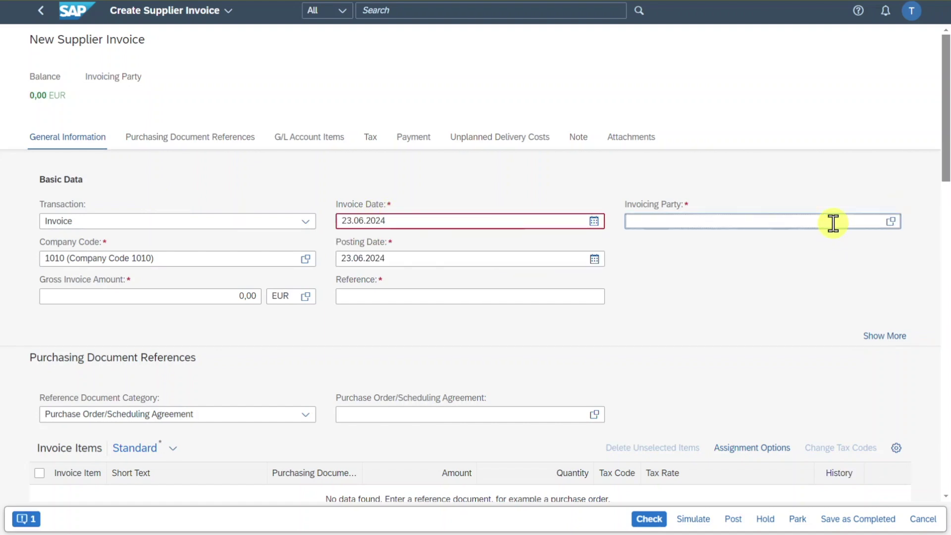
key("super+v")
left_click(712, 328)
left_click(371, 296)
type("Test")
left_click(218, 297)
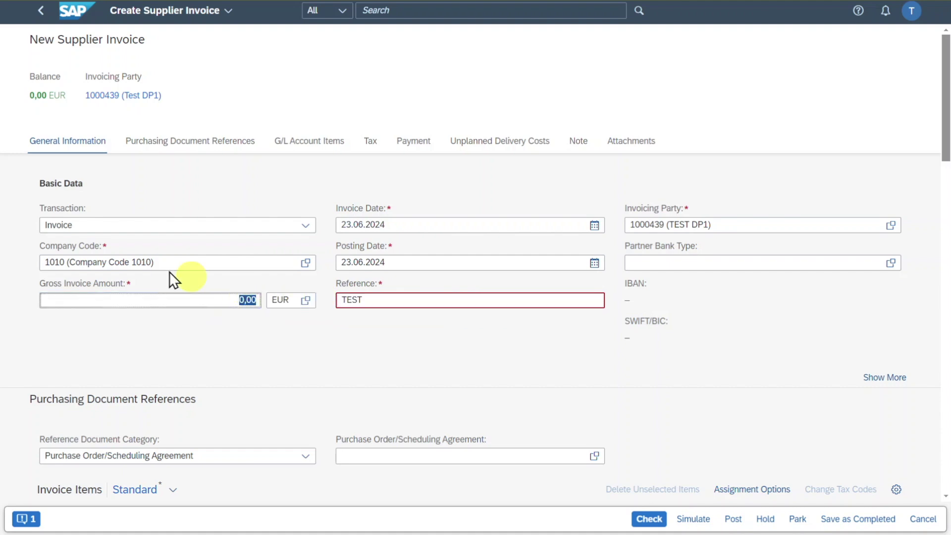
type("15")
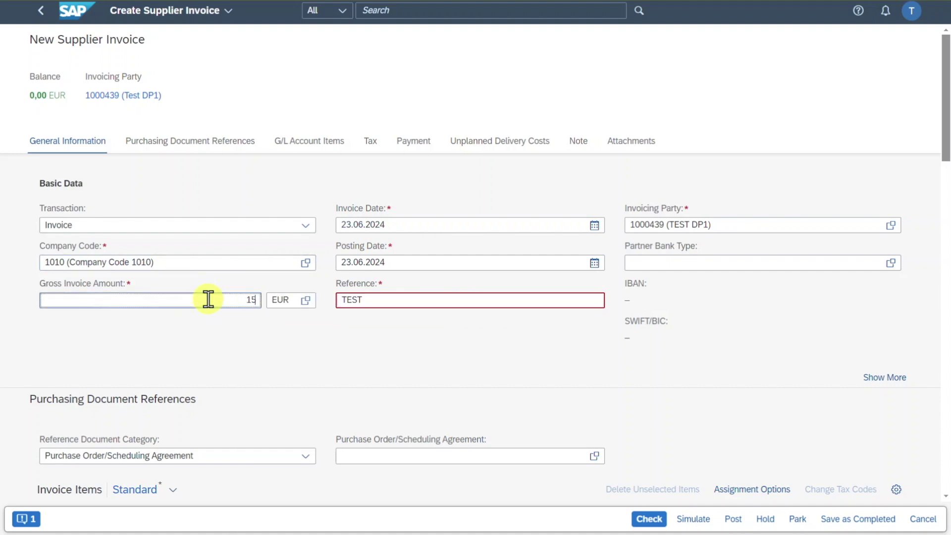
type(".000")
key("Return")
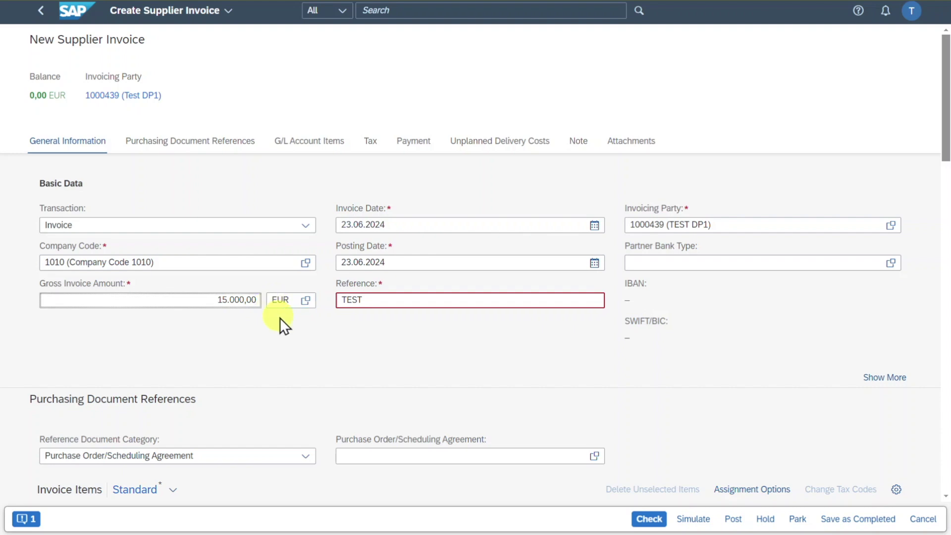
left_click(343, 304)
Add a G/L account item on account 63009000 and enter its amount
scroll(210, 194, "down", 2)
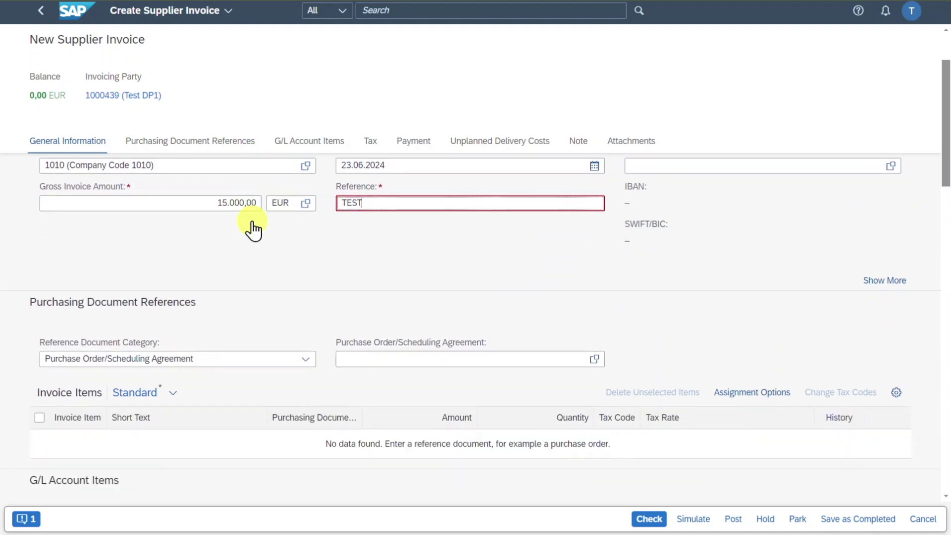
scroll(254, 228, "down", 4)
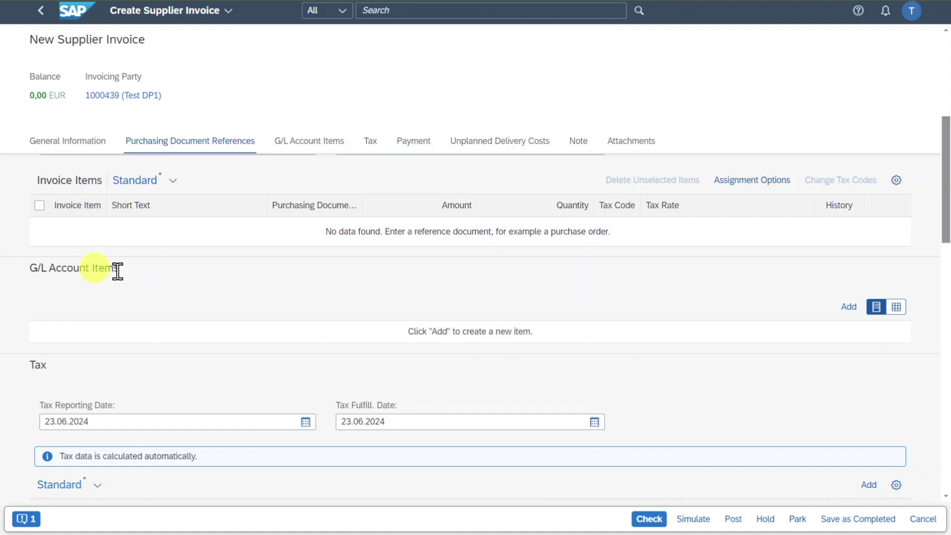
left_click(843, 306)
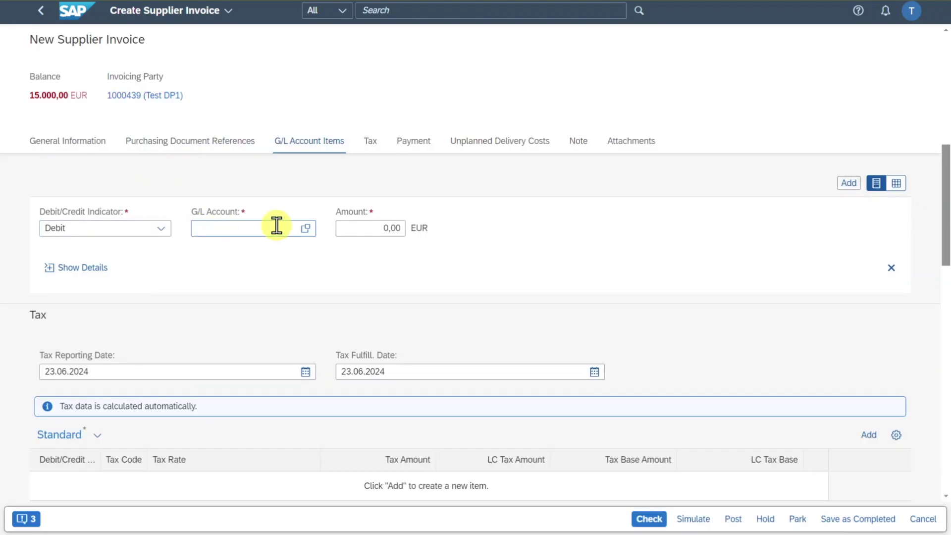
type("63009000")
key("Return")
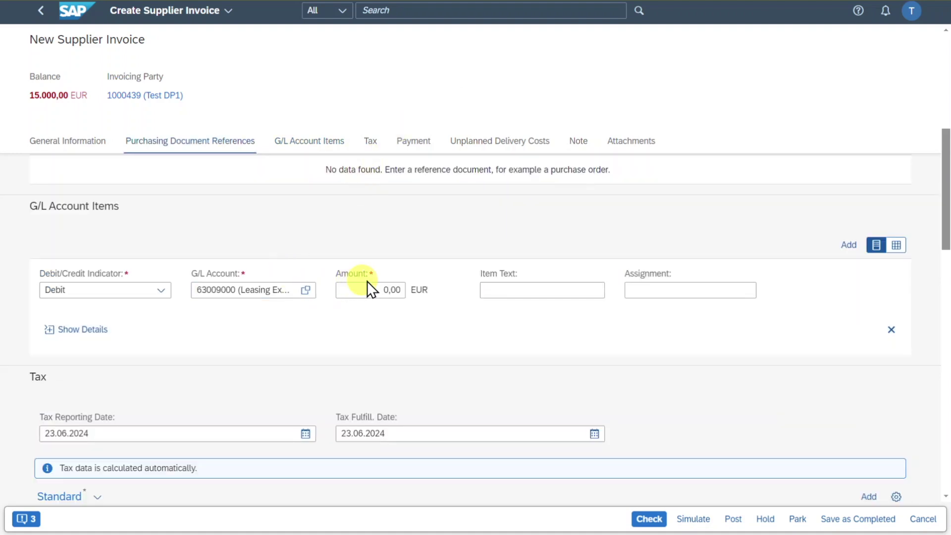
left_click(377, 289)
type("16")
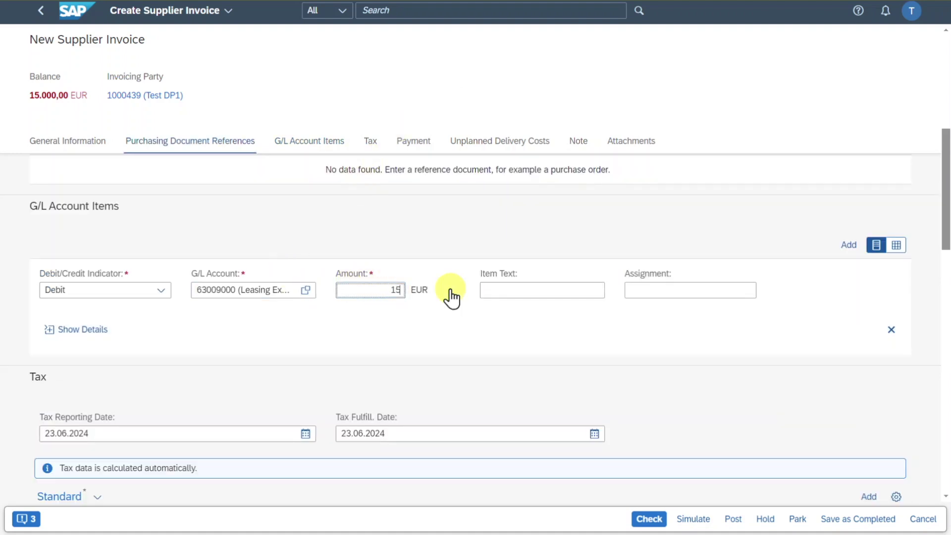
type("000")
Set tax code V0 on the G/L line, leaving the cost center empty
left_click(107, 327)
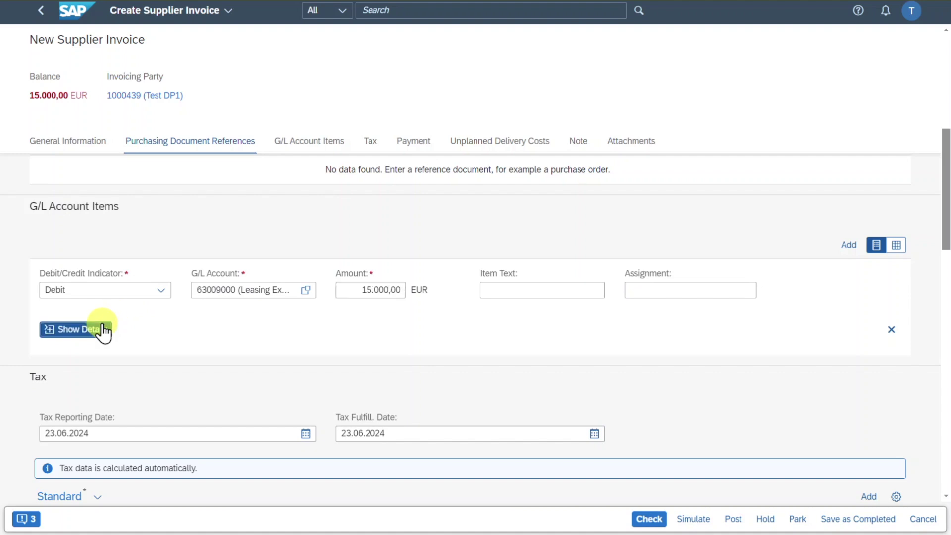
left_click(141, 347)
type("V0")
key("Return")
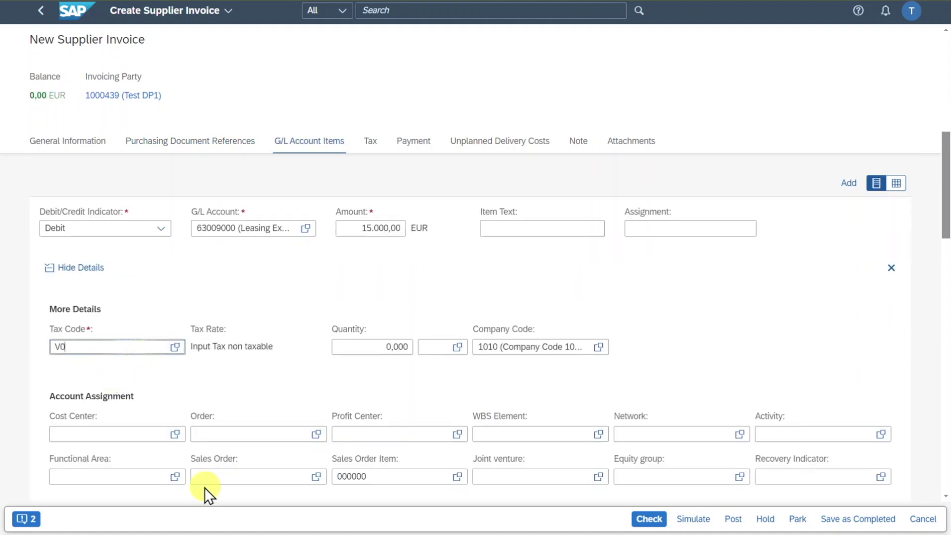
scroll(641, 255, "down", 1)
left_click(144, 372)
left_click(175, 372)
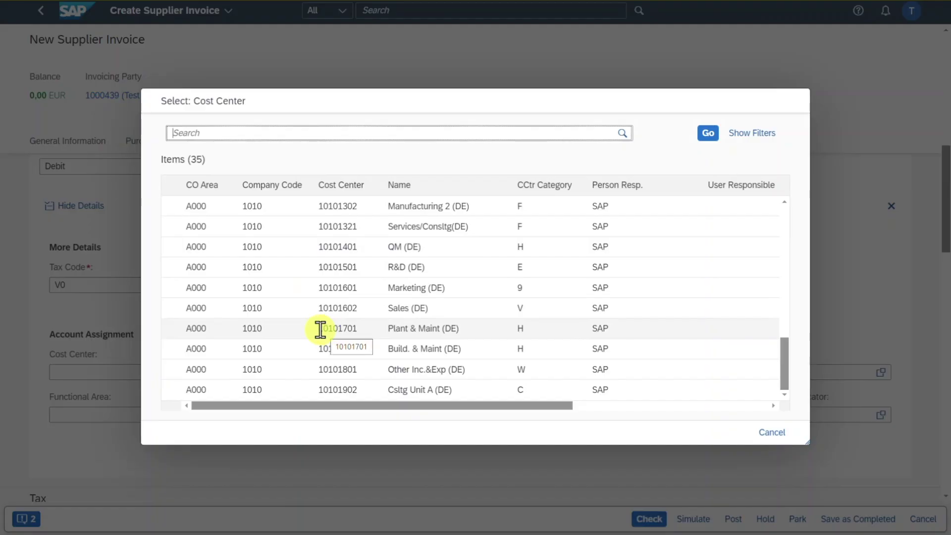
left_click(319, 329)
Review the invoice messages, including the 10.000,00 EUR down-payment notice, then dismiss it
left_click(26, 519)
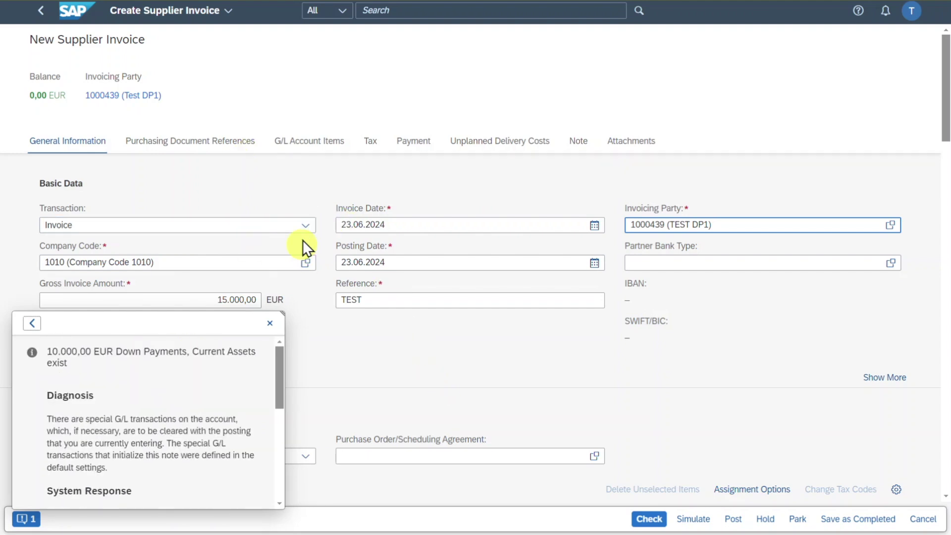
left_click(293, 186)
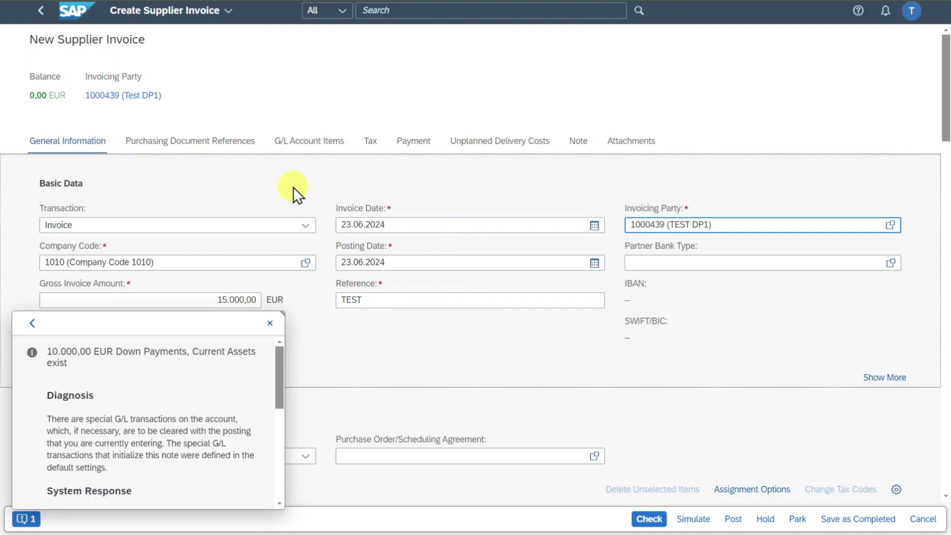
left_click(293, 186)
Check and post the supplier invoice, declining to create another one
left_click(652, 520)
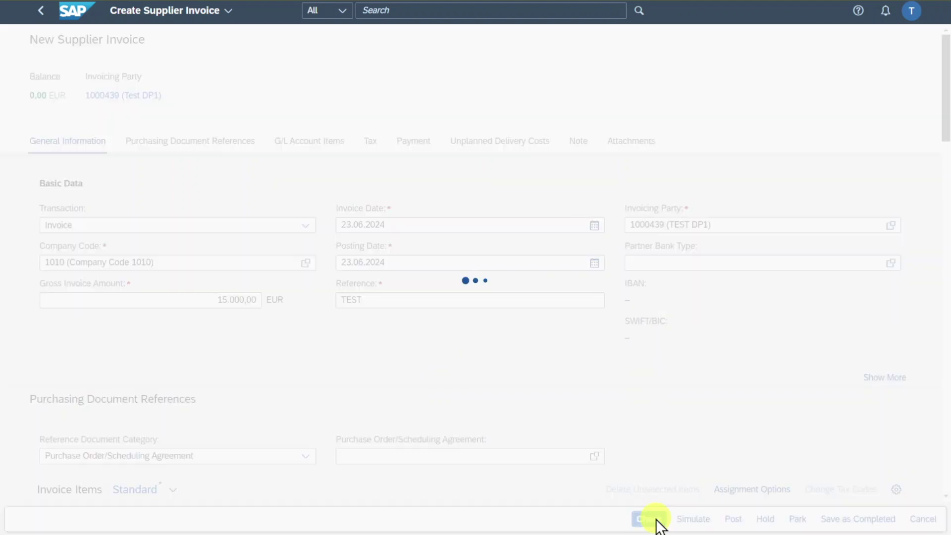
left_click(264, 328)
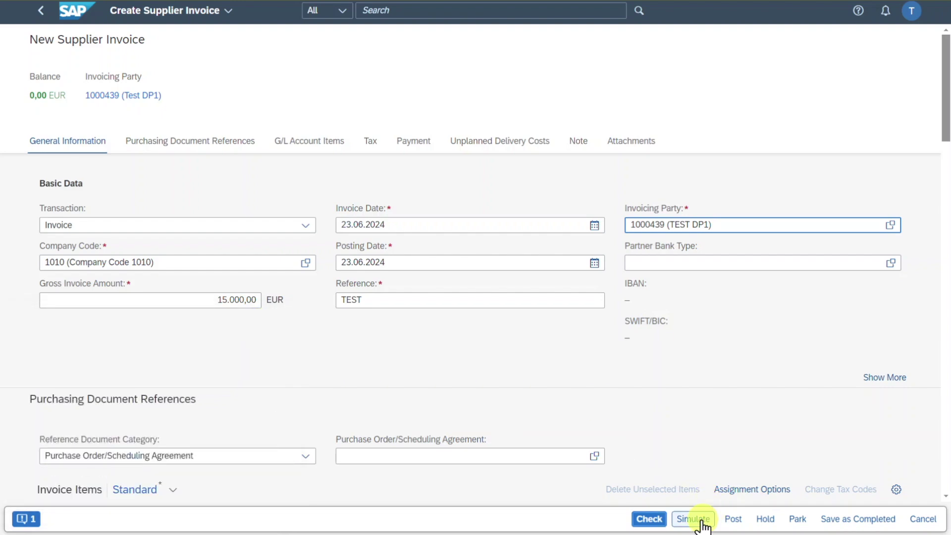
left_click(733, 519)
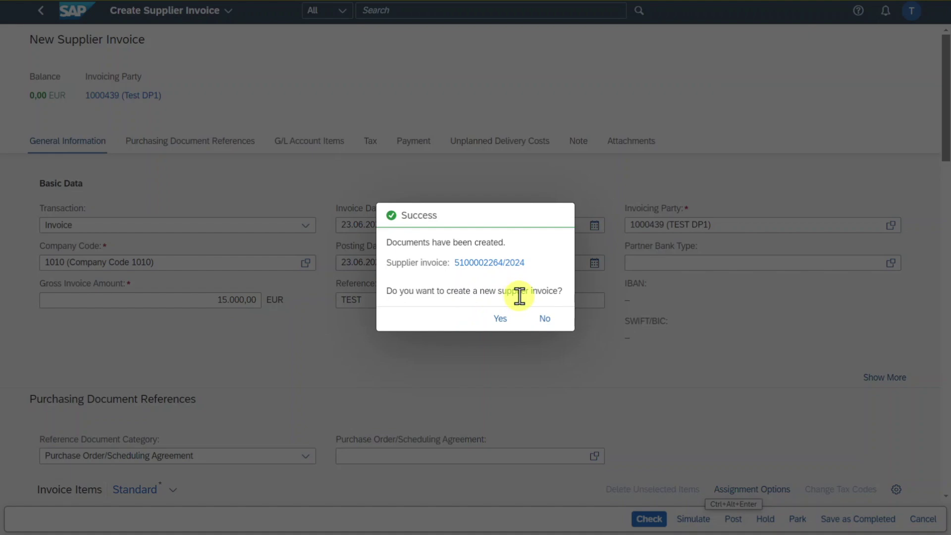
left_click(545, 321)
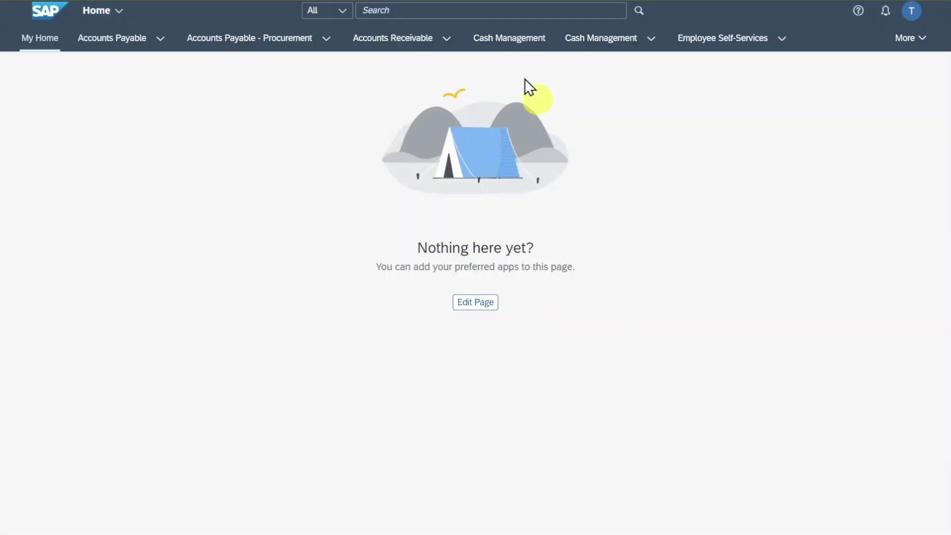
Open Clear Outgoing Payments and filter by company code 1010
left_click(511, 10)
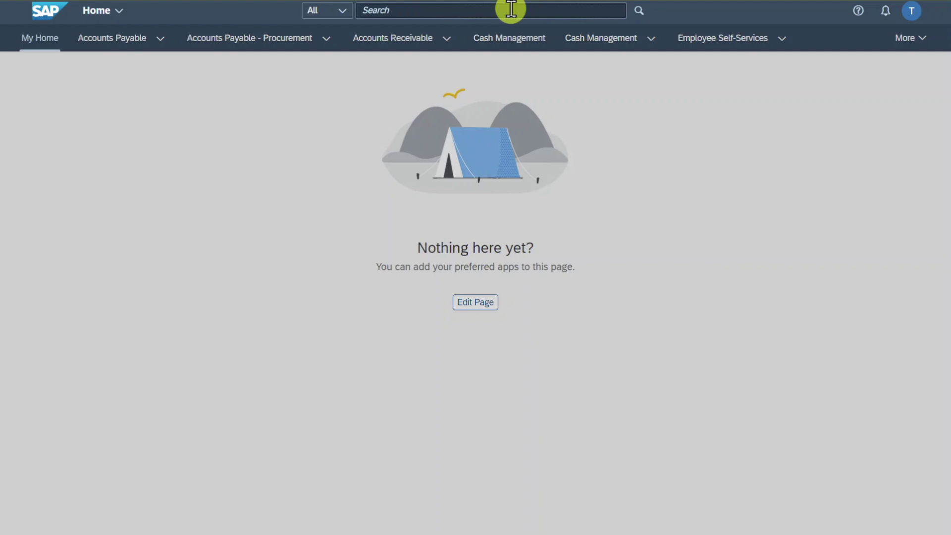
type("clear")
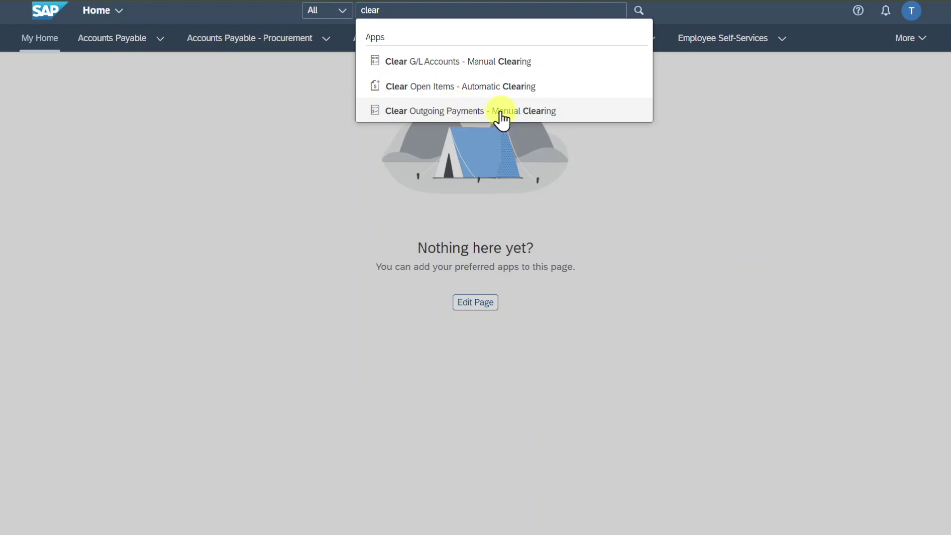
left_click(501, 113)
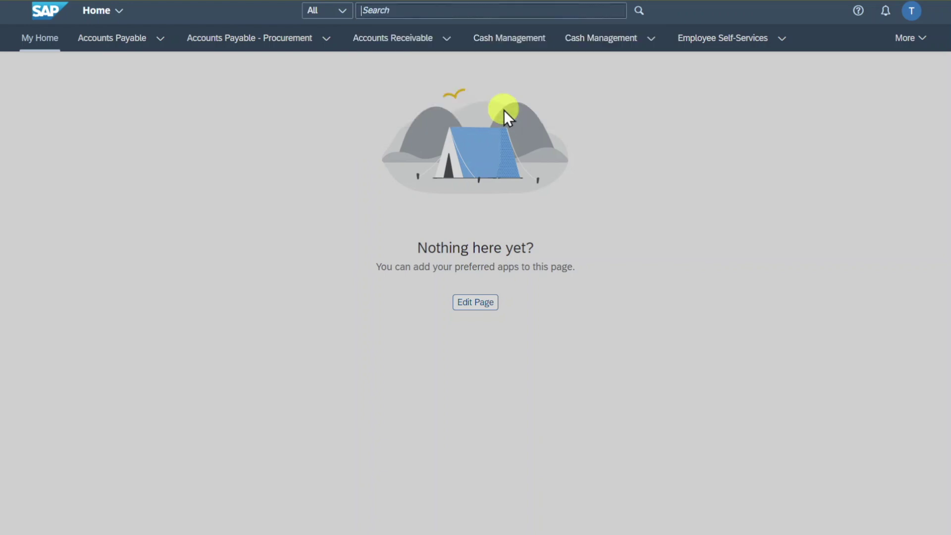
left_click(276, 91)
type("1010")
key("Tab")
key("Tab")
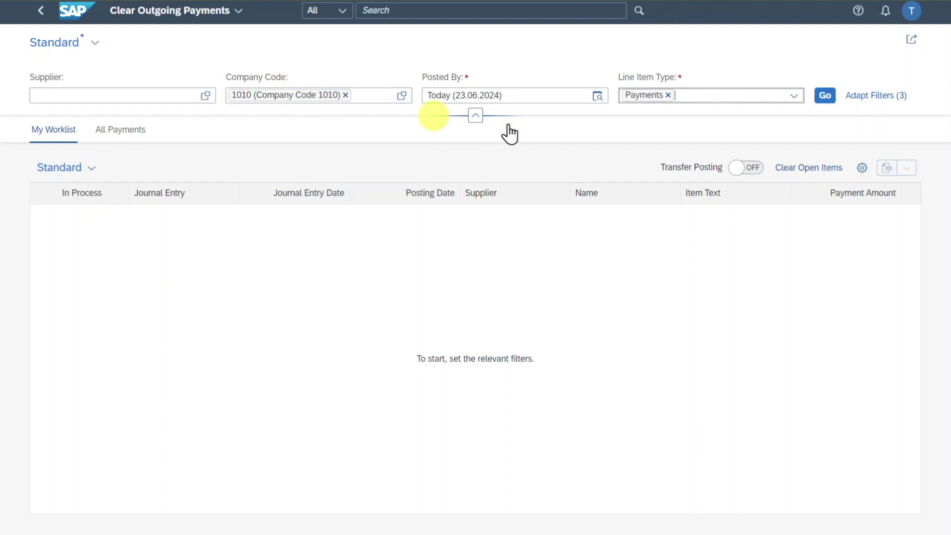
left_click(667, 94)
left_click(793, 96)
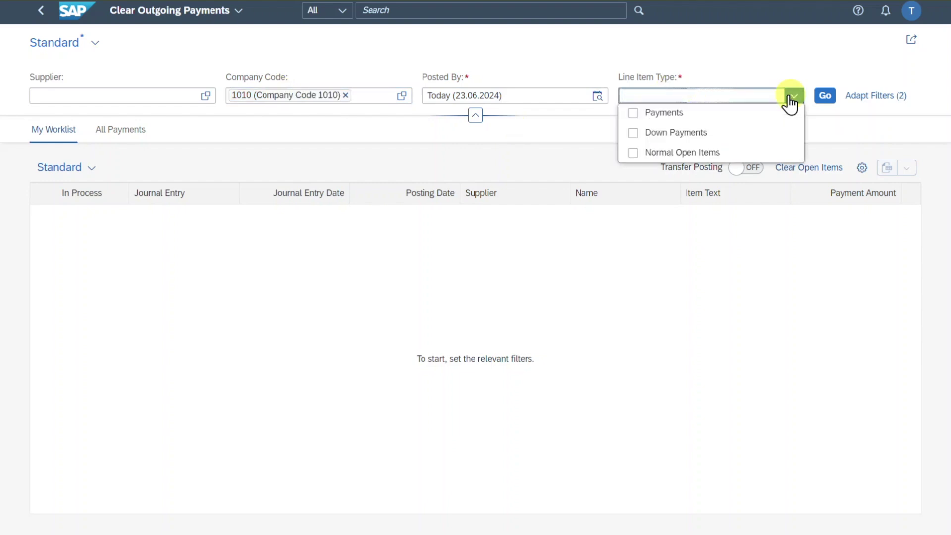
left_click(649, 132)
left_click(826, 97)
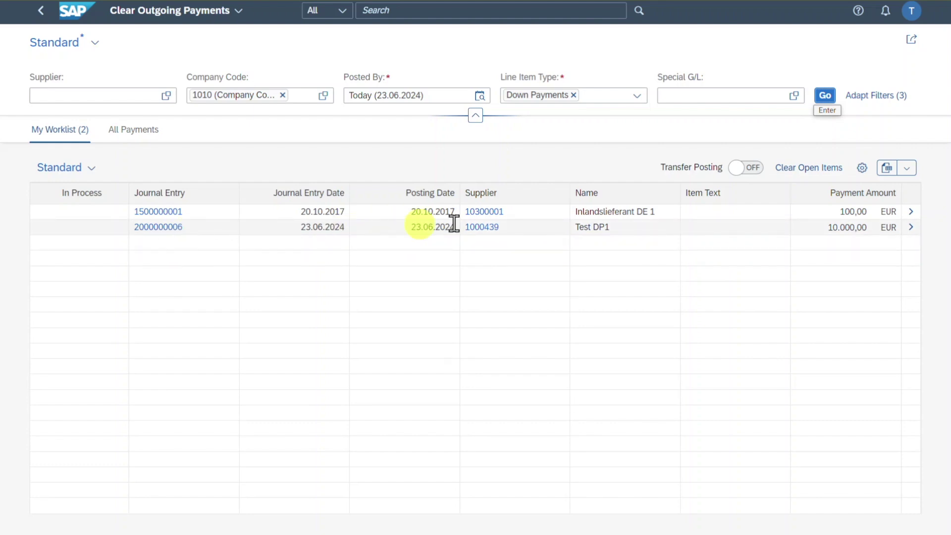
left_click(910, 227)
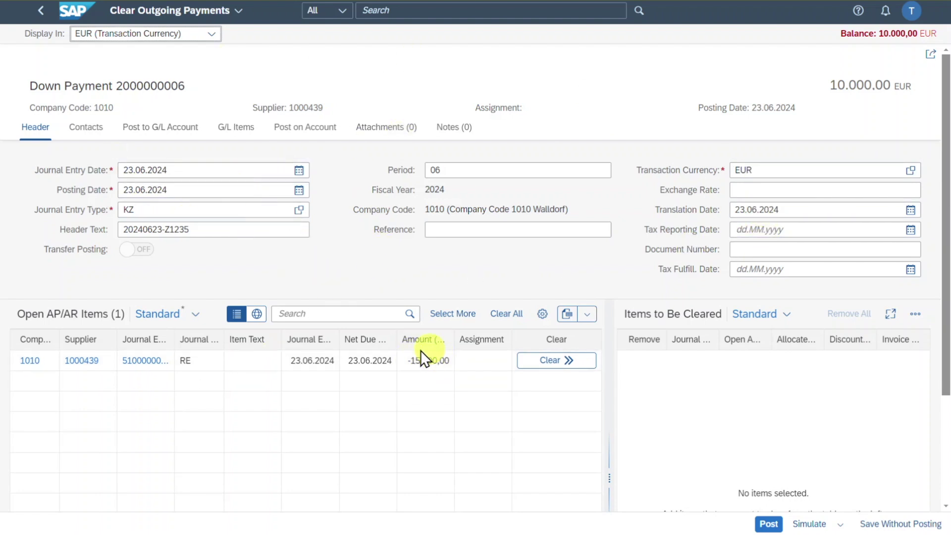
Move the open invoice into clearing and set its allocated amount to -10.000,00
left_click(549, 364)
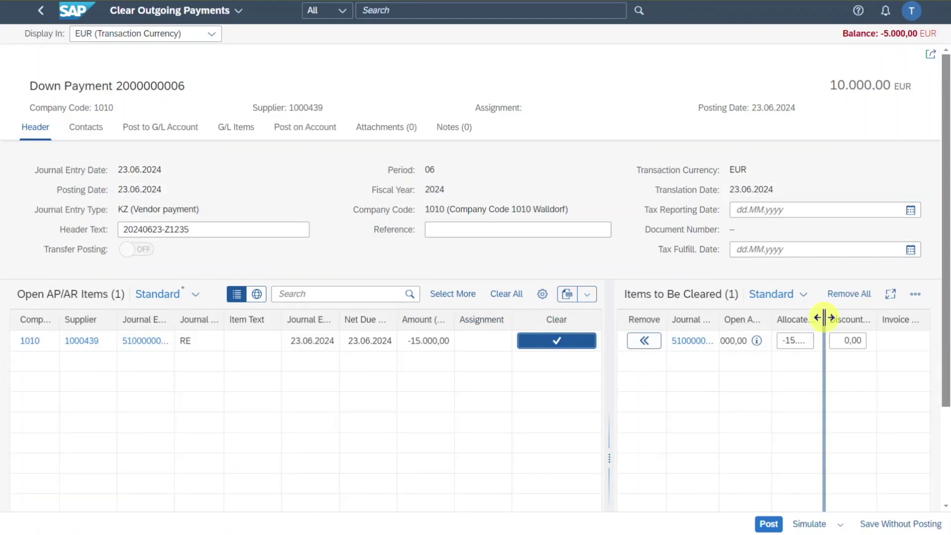
left_click_drag(823, 318, 901, 318)
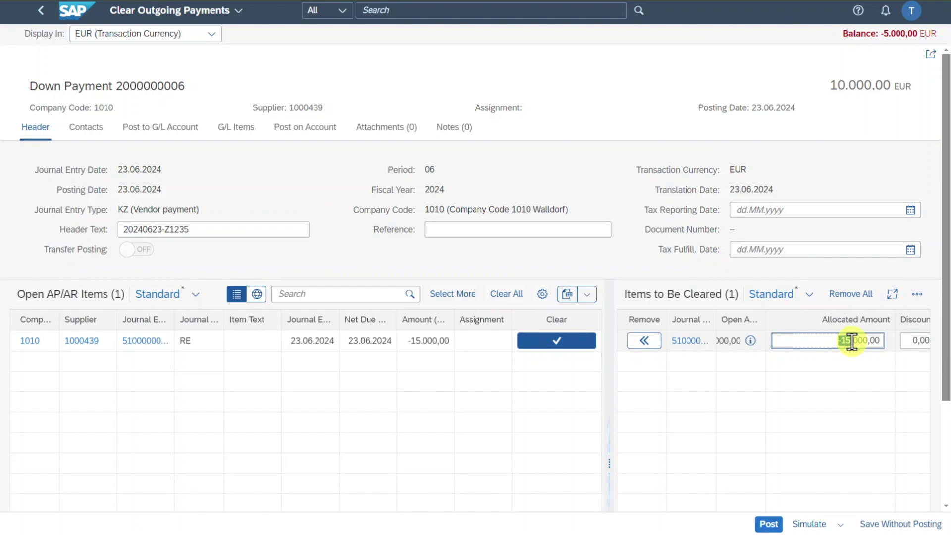
left_click(843, 340)
key("Delete")
type("0")
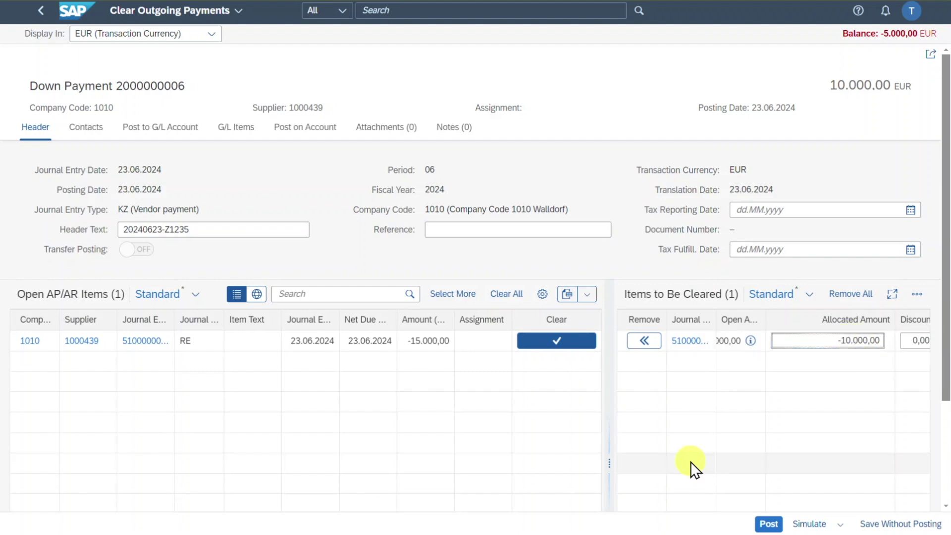
left_click(798, 391)
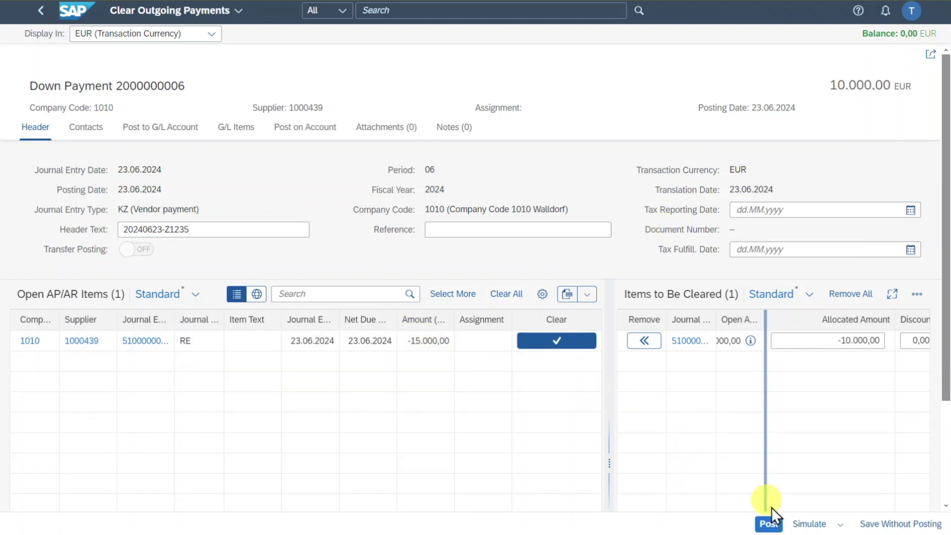
left_click(768, 523)
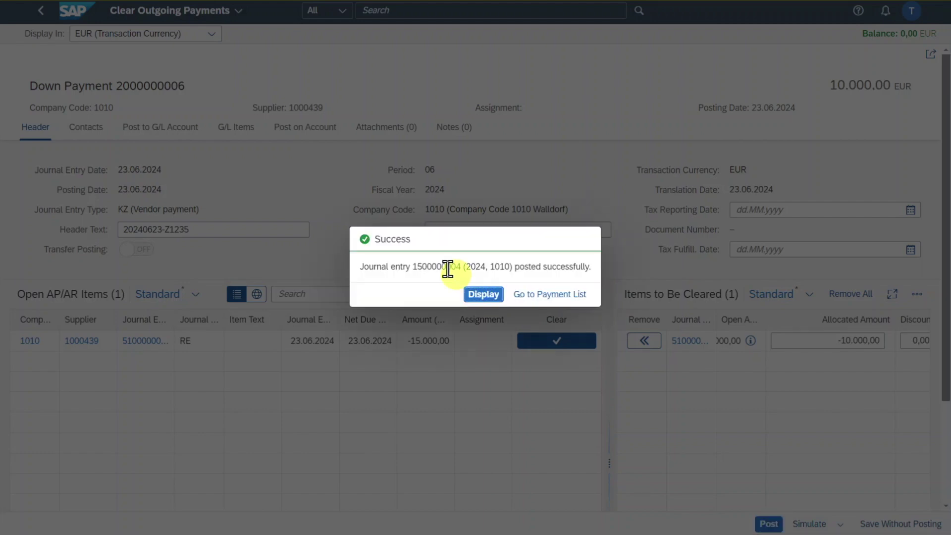
left_click(482, 297)
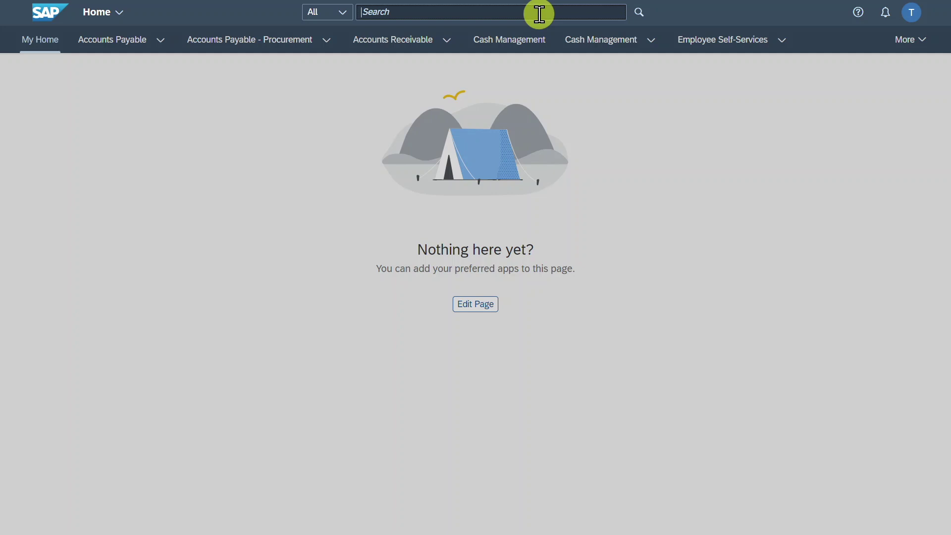
Open Manage Automatic Payments and create parameter set Z1234
left_click(539, 13)
type("automatic pa")
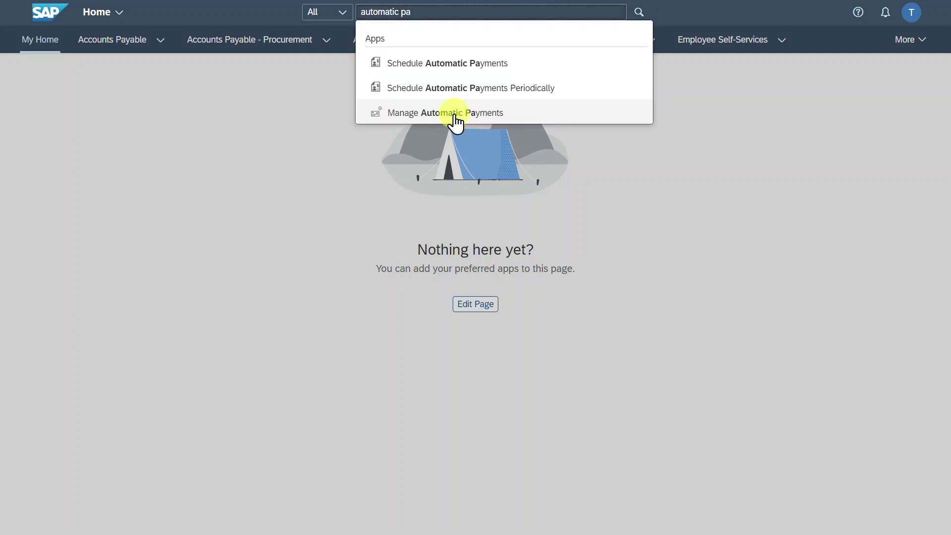
left_click(453, 113)
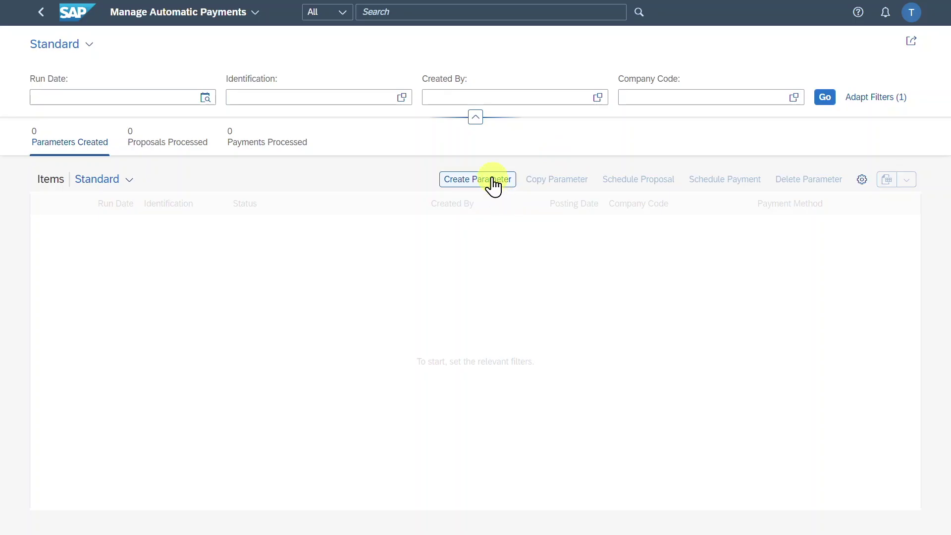
left_click(489, 181)
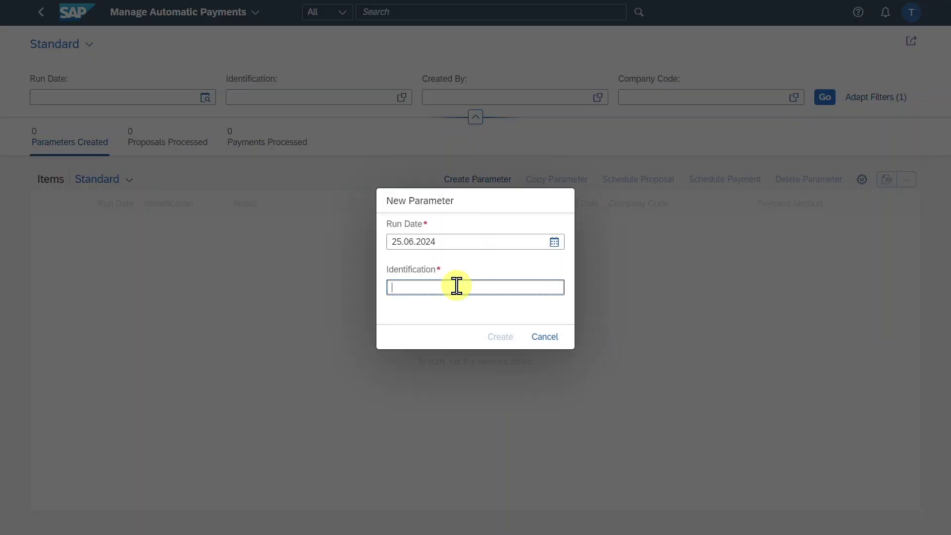
type("Z1234")
left_click(499, 336)
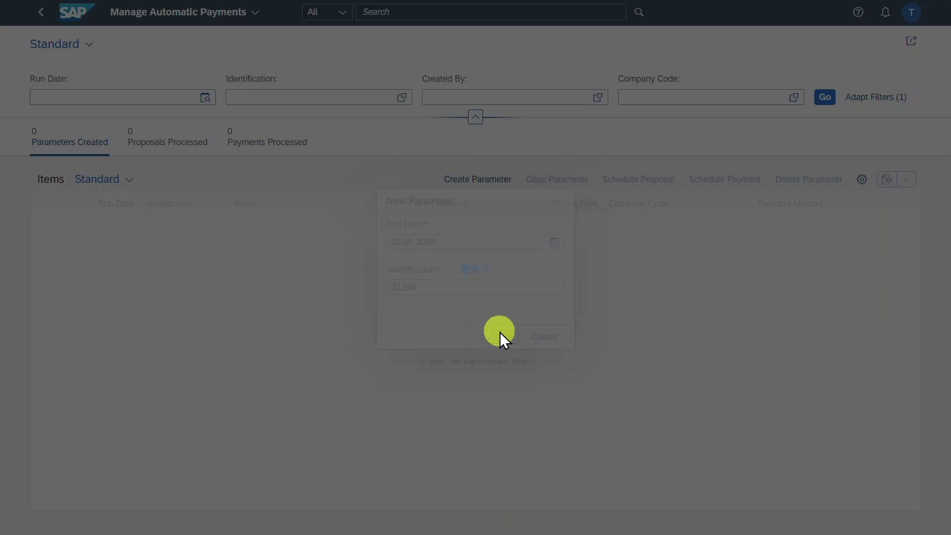
Fill in company code 1010, next payment date 25.07.2024, payment method T and the test supplier, then save
left_click(377, 167)
type("1010")
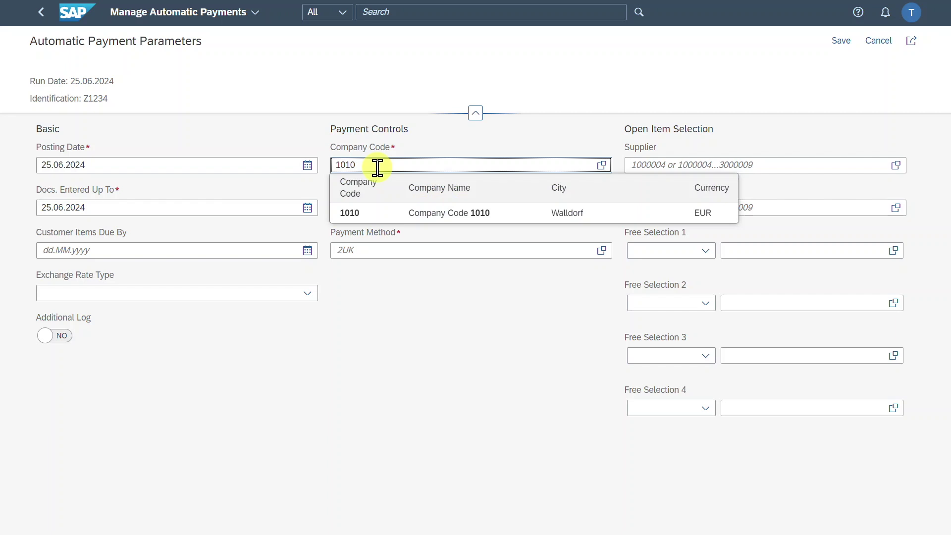
key("Tab")
type("25.07.2024")
left_click(366, 250)
type("T")
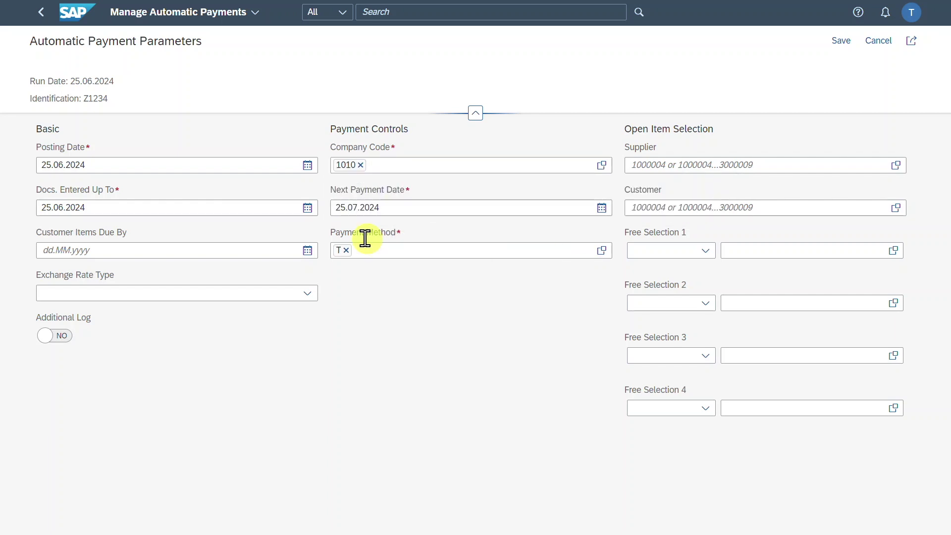
left_click(660, 207)
left_click(683, 167)
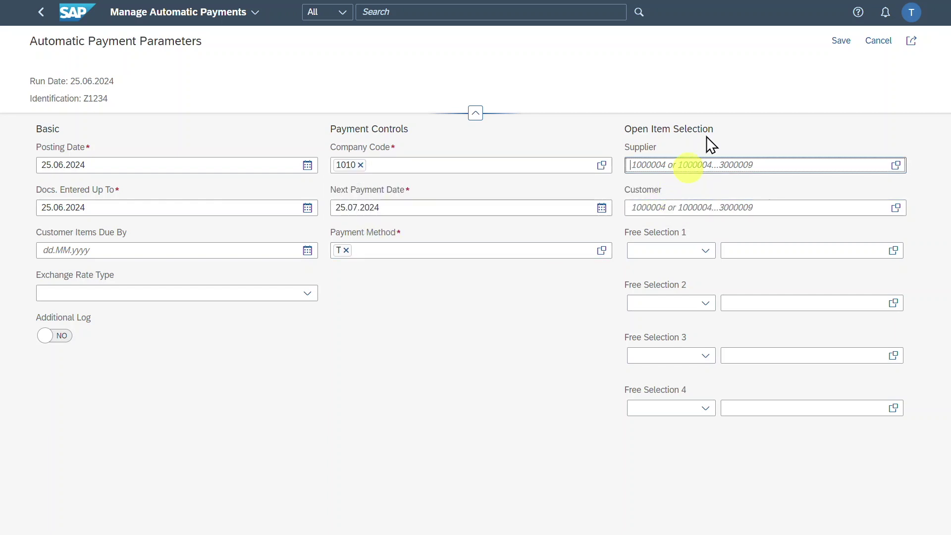
type("1000439")
left_click(492, 322)
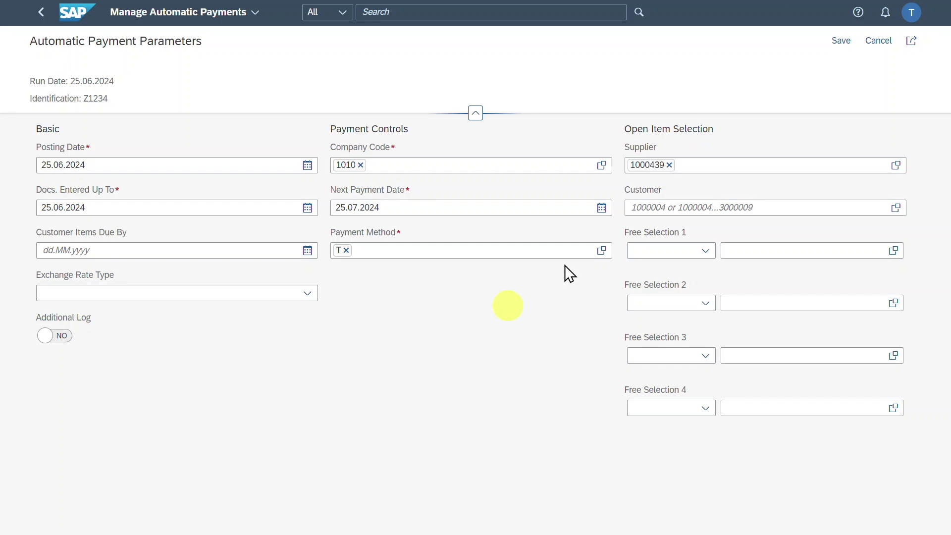
left_click(840, 40)
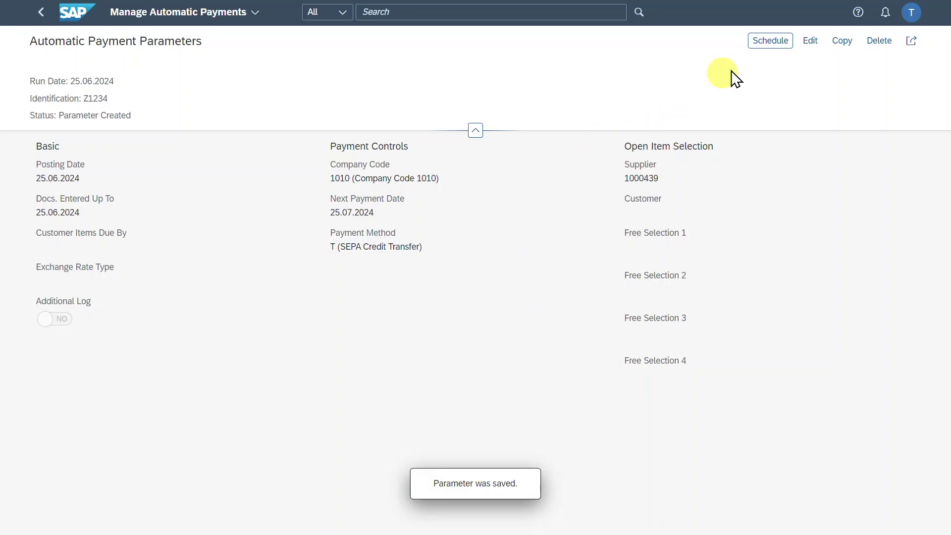
Schedule a payment proposal for Z1234 to start immediately
left_click(768, 43)
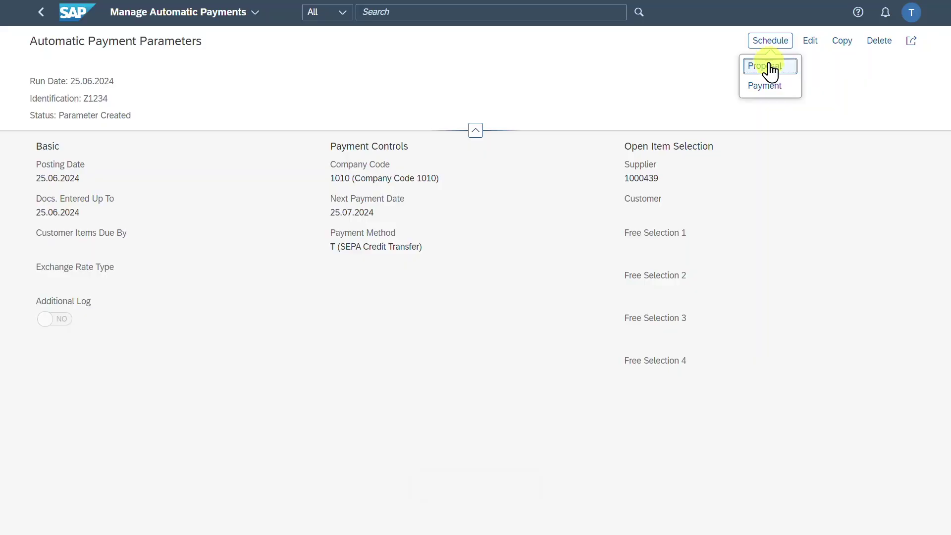
left_click(770, 70)
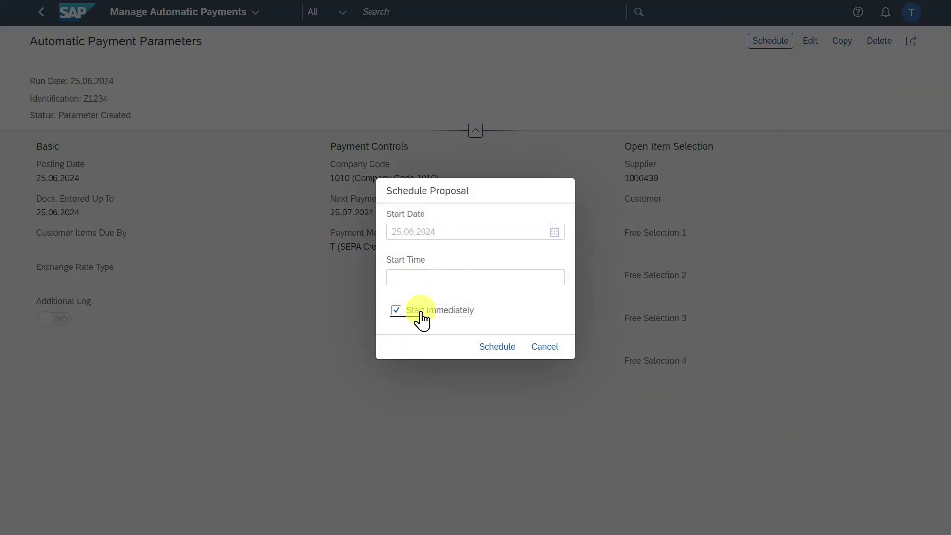
left_click(488, 347)
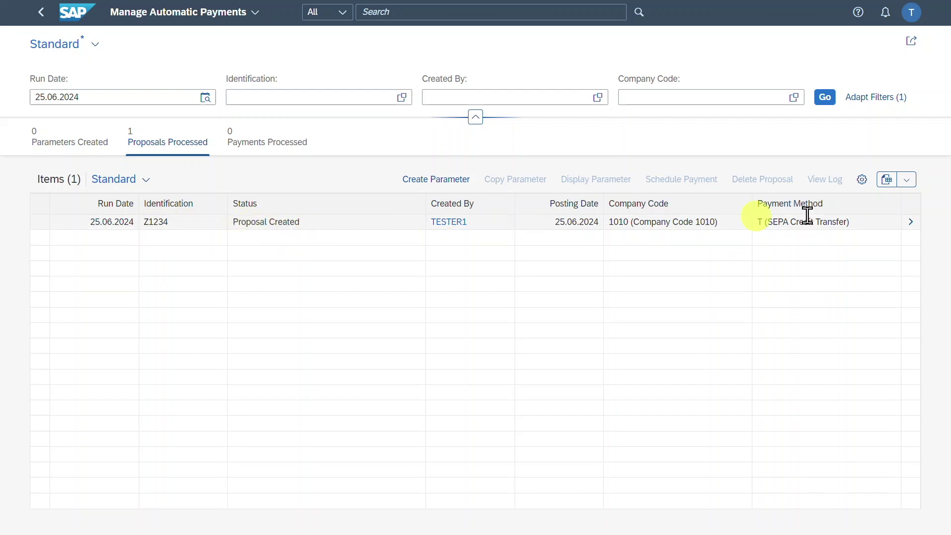
Review the proposal's single 5.000,00 EUR payment, then select the Z1234 row
left_click(909, 223)
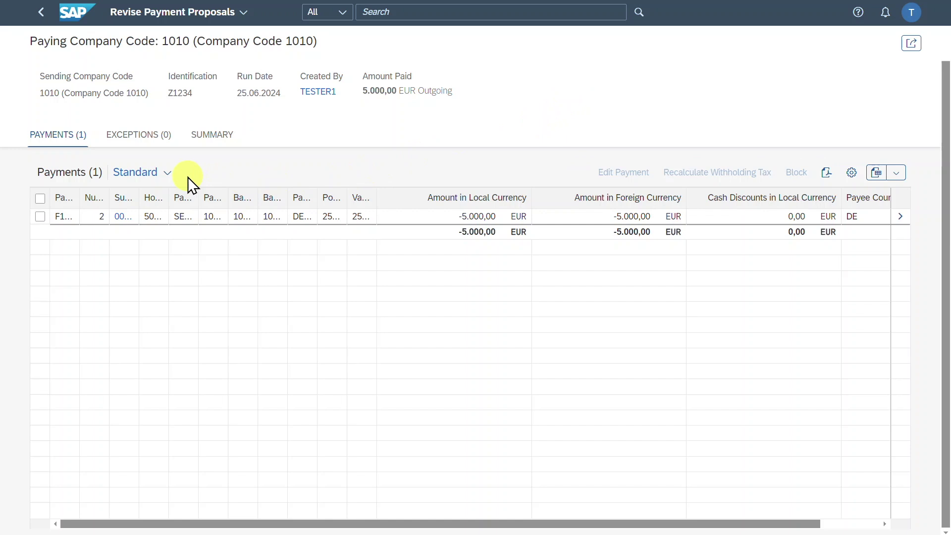
left_click(41, 12)
left_click(46, 220)
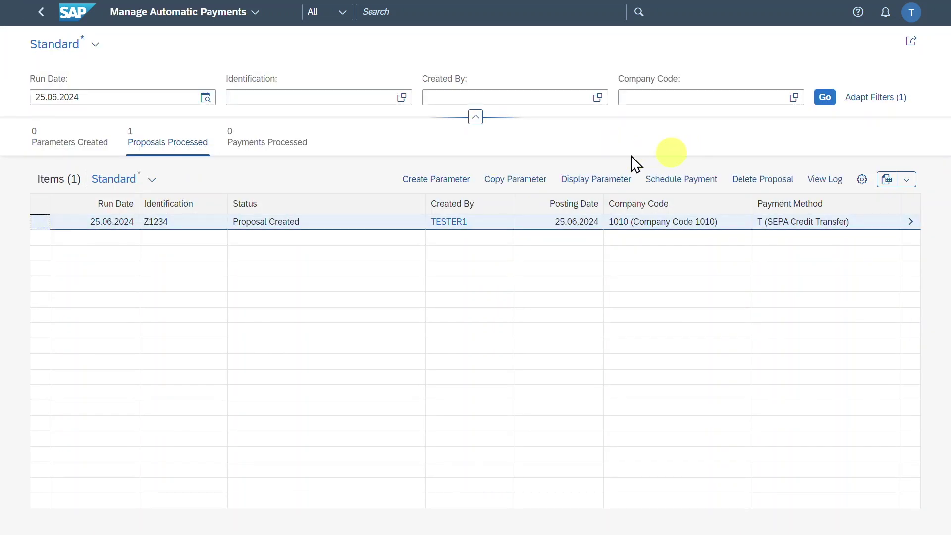
Run the Z1234 payment immediately and open its run details
left_click(663, 179)
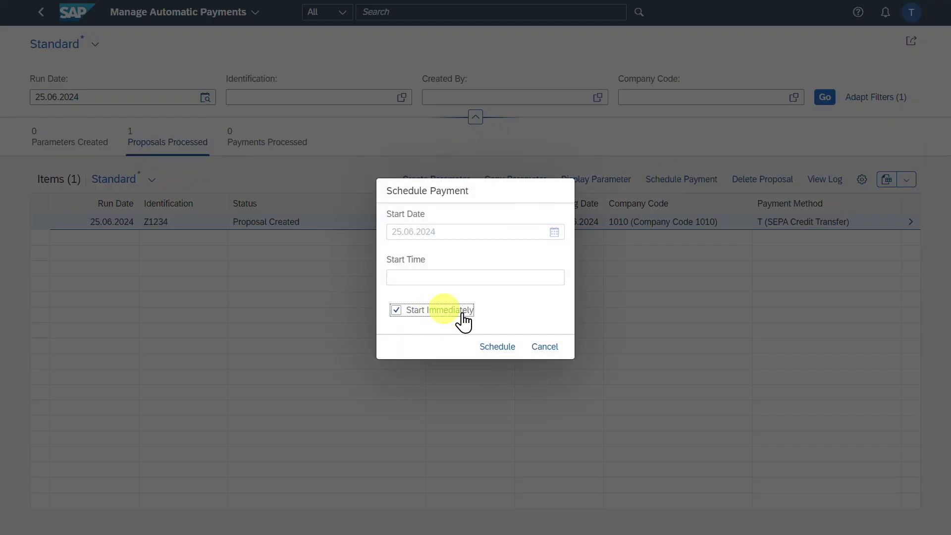
left_click(497, 347)
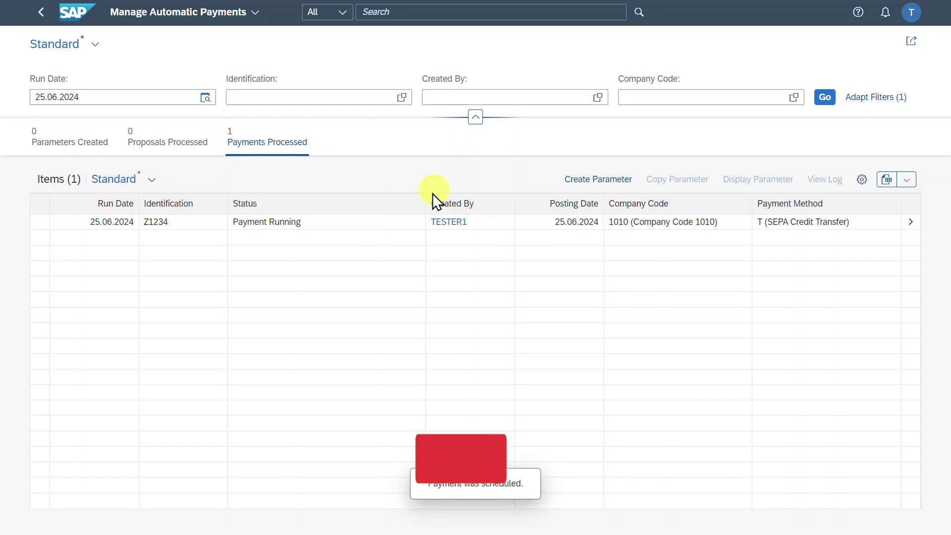
left_click(910, 224)
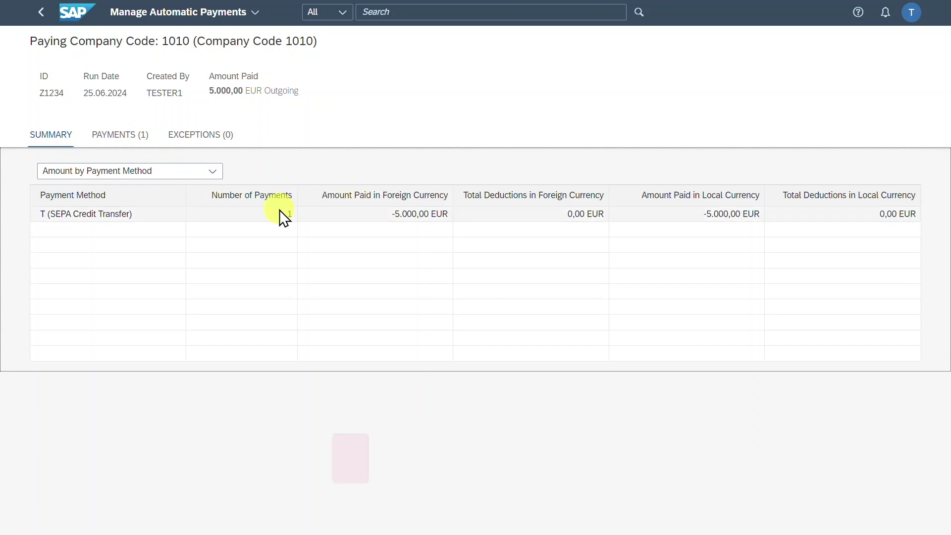
left_click(113, 146)
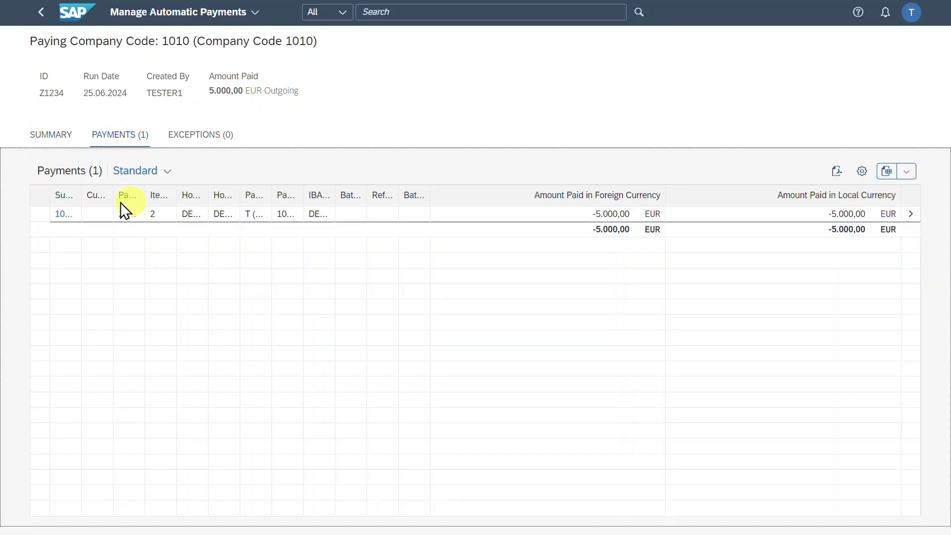
double_click(131, 198)
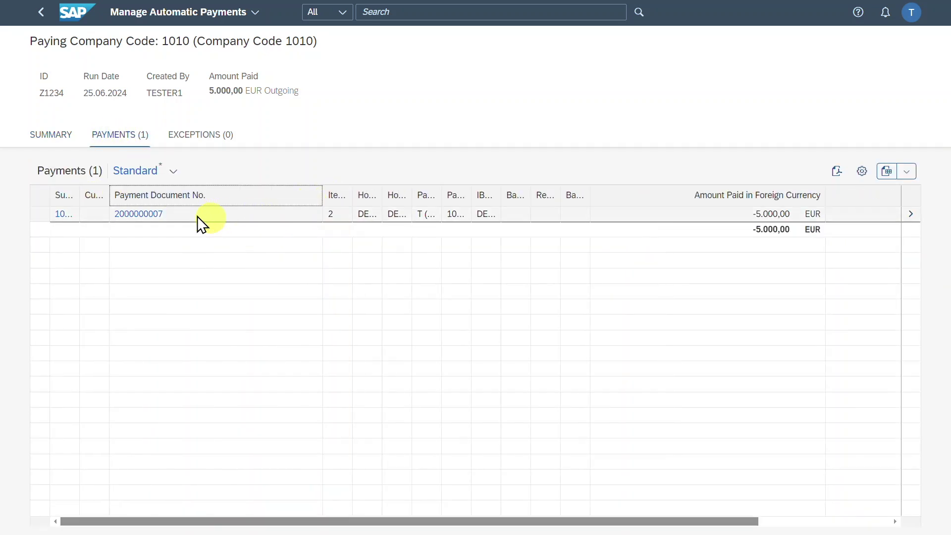
left_click(151, 214)
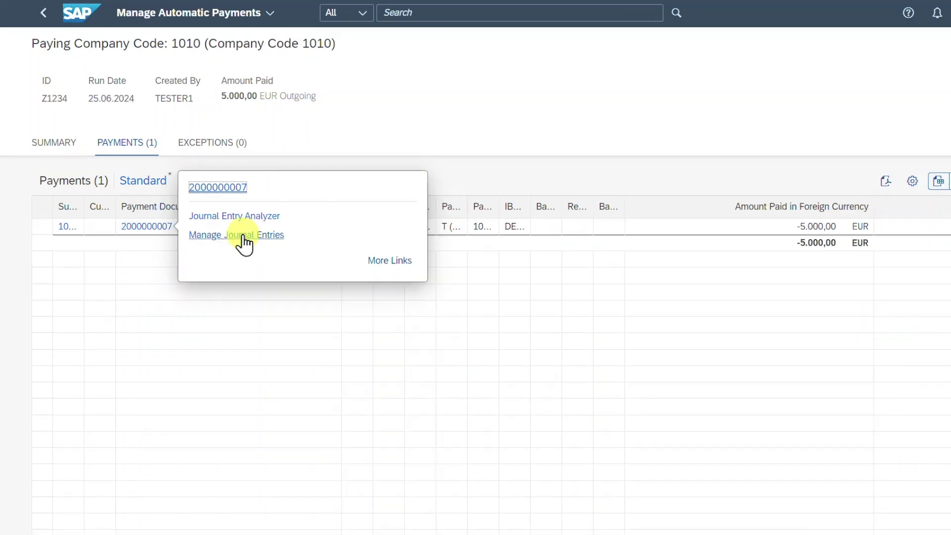
left_click(245, 236)
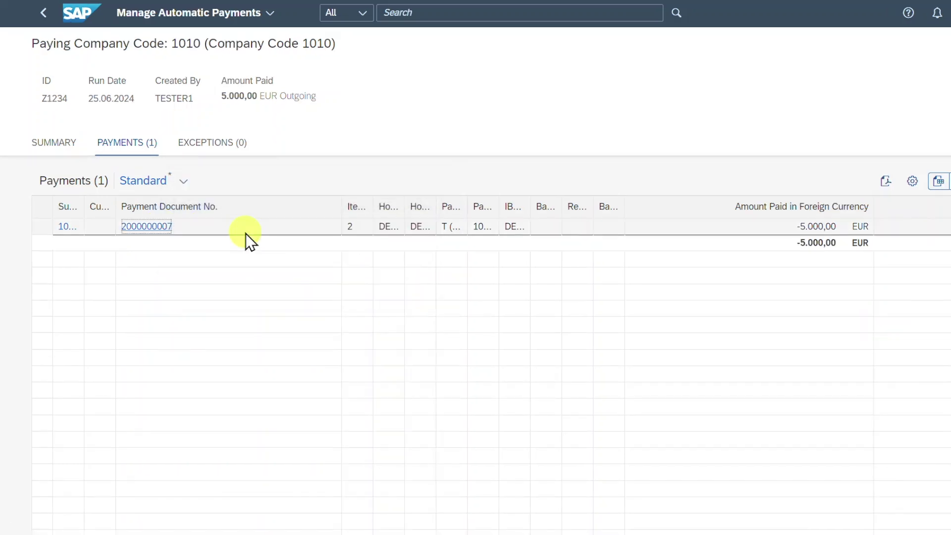